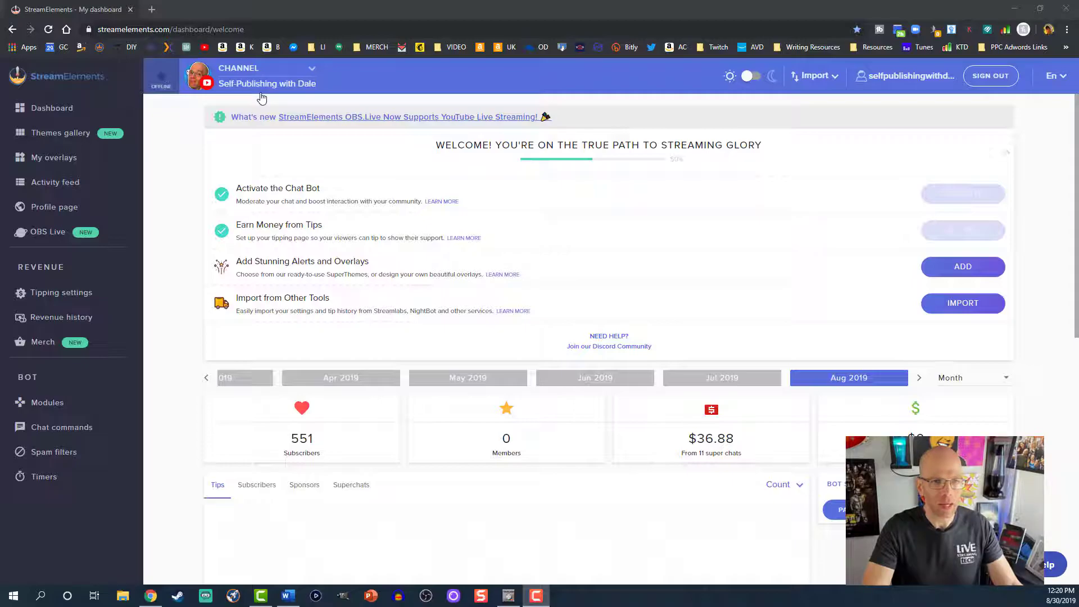
Select the YouTube channel as the active channel and open its bot modules
left_click(245, 86)
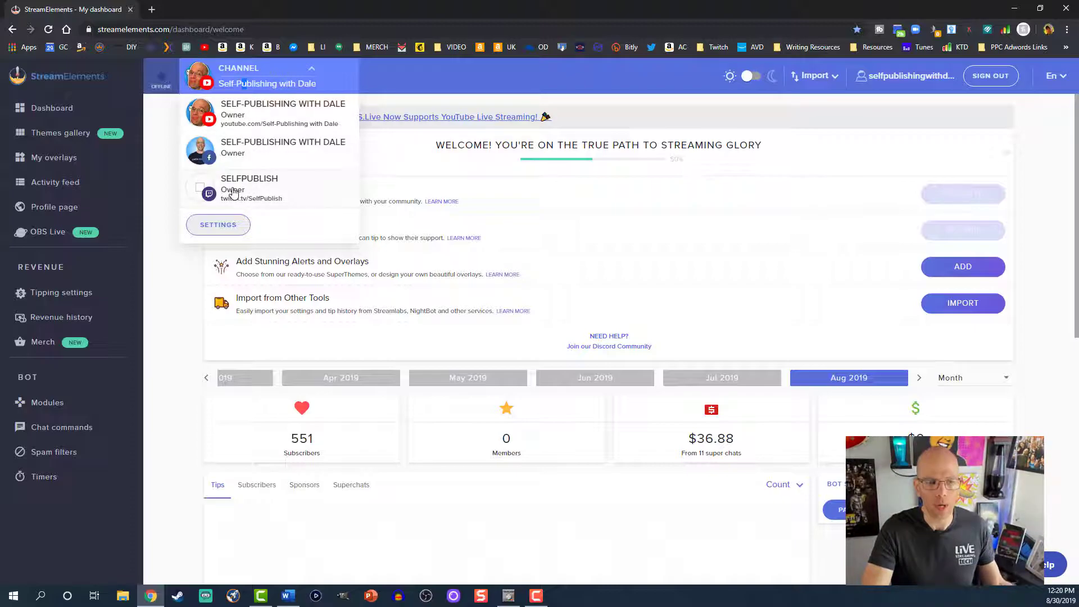
left_click(240, 128)
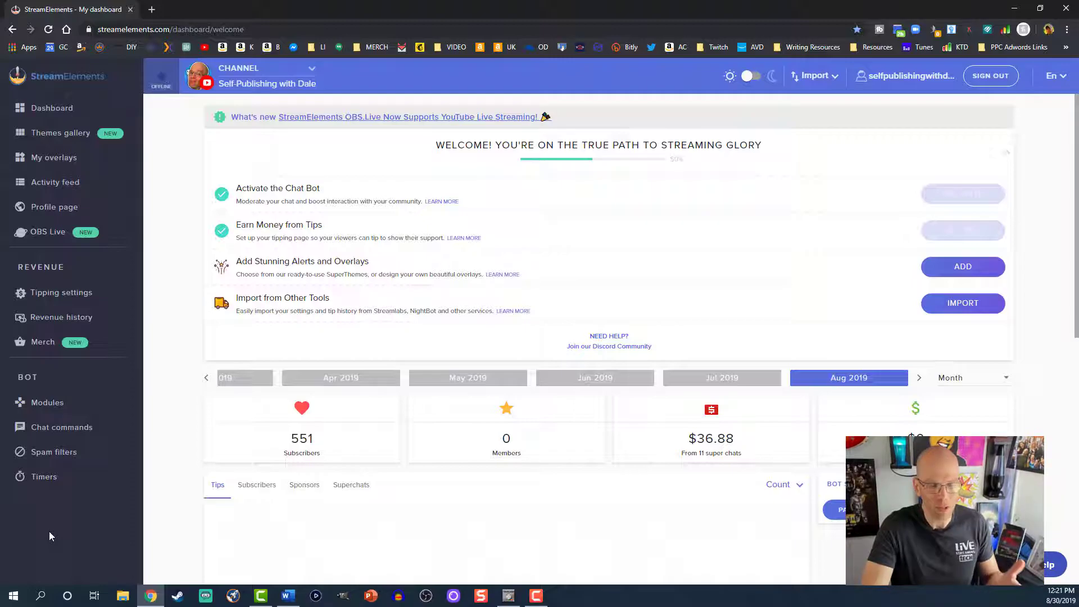
left_click(47, 412)
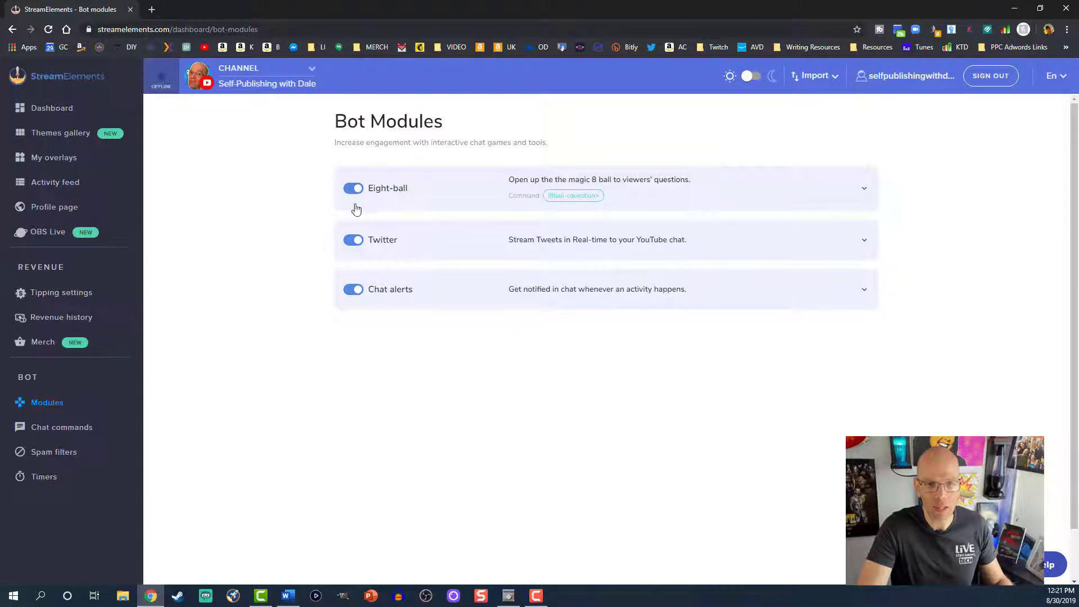
Add "meh, whatever" as a new response in the Eight-ball module
left_click(692, 204)
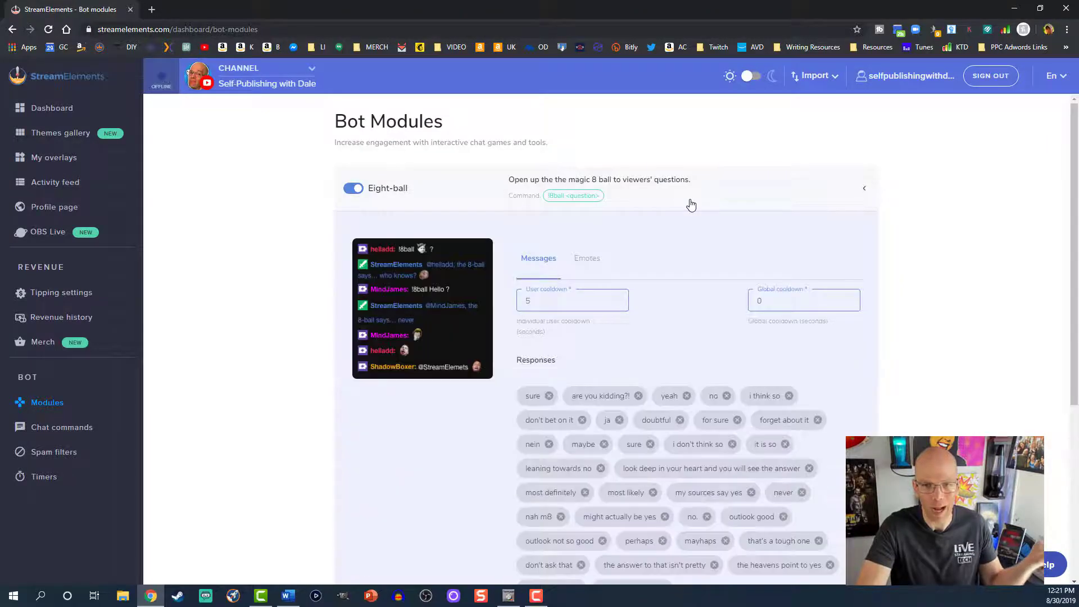
scroll(387, 419, "down", 3)
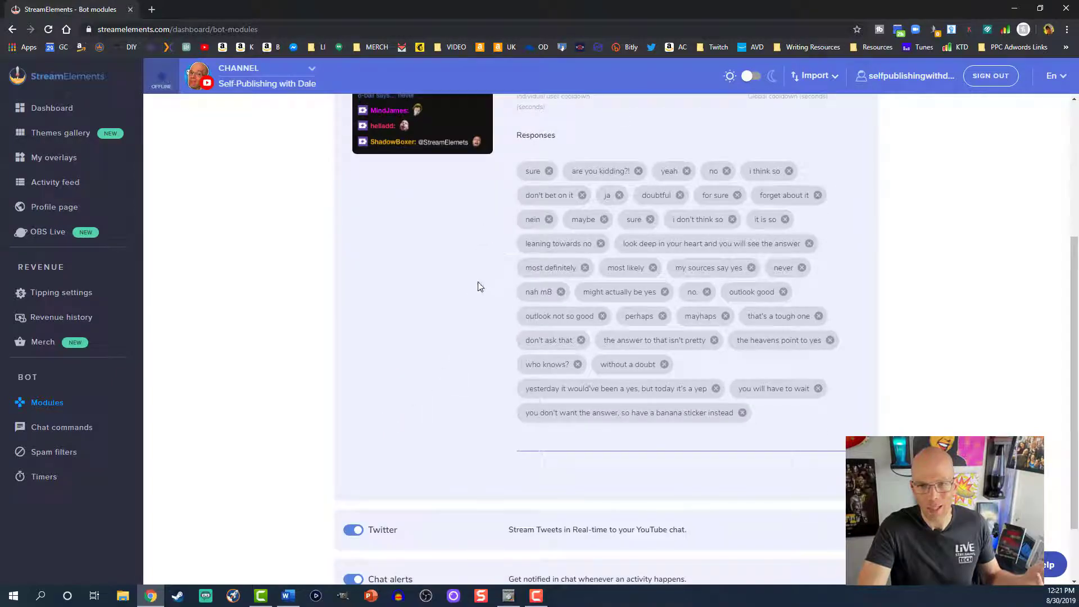
scroll(477, 284, "up", 1)
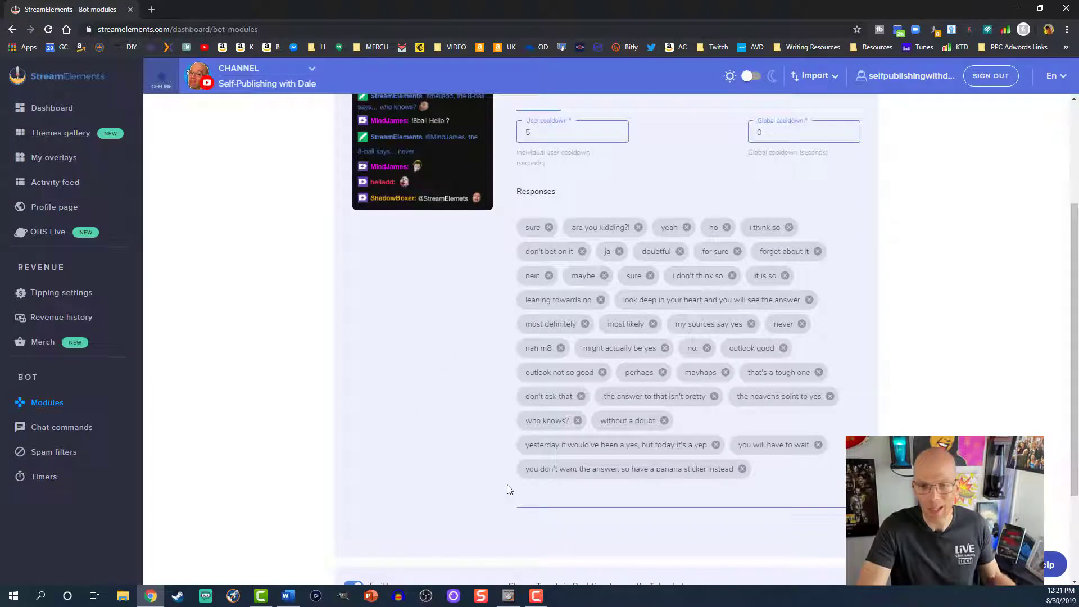
left_click(603, 502)
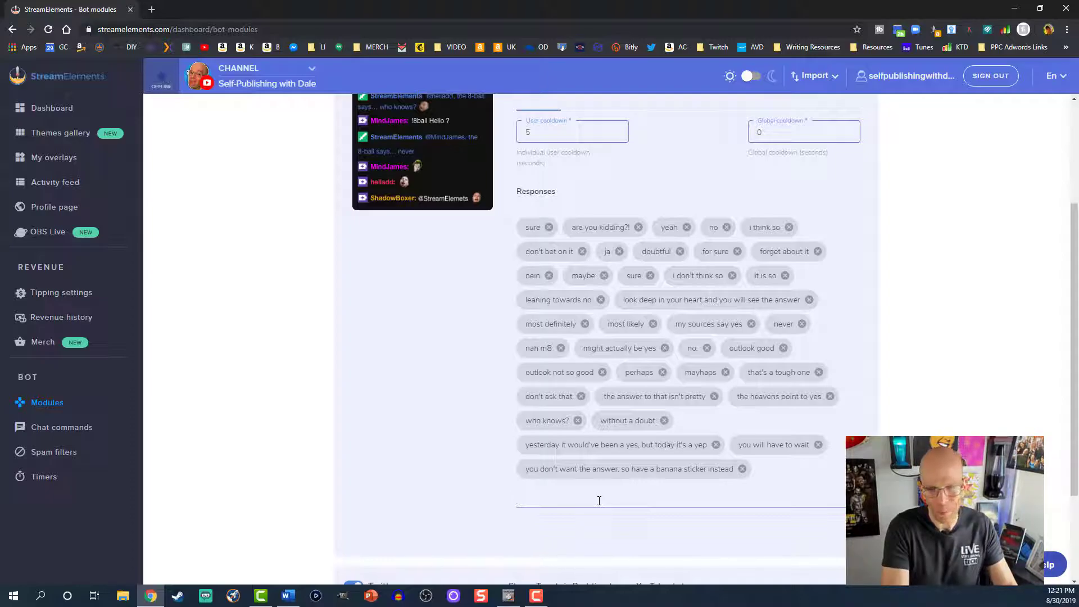
type("meh. ")
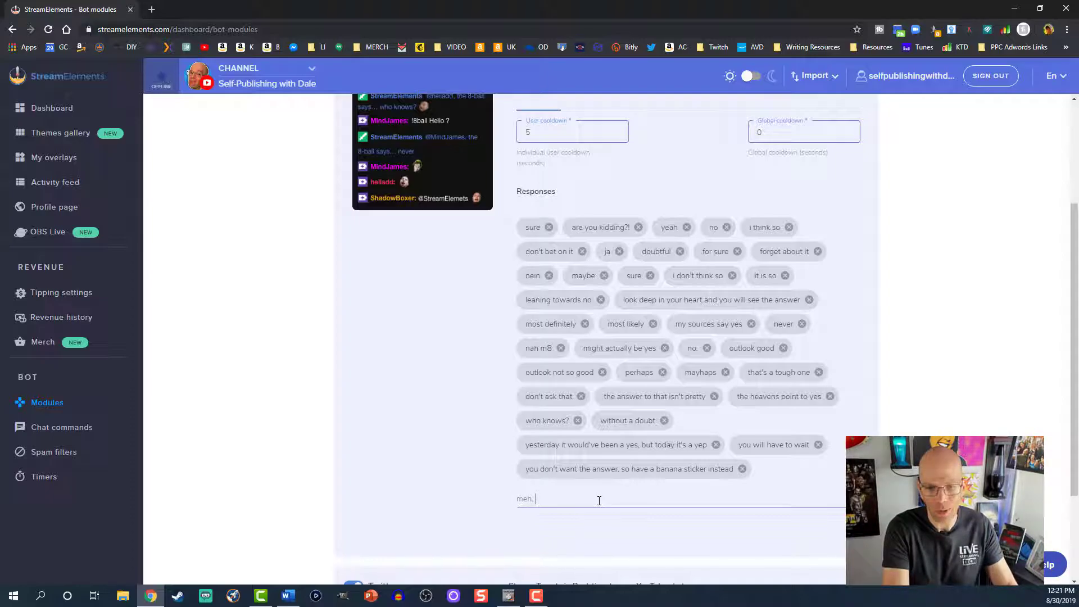
type("whatever")
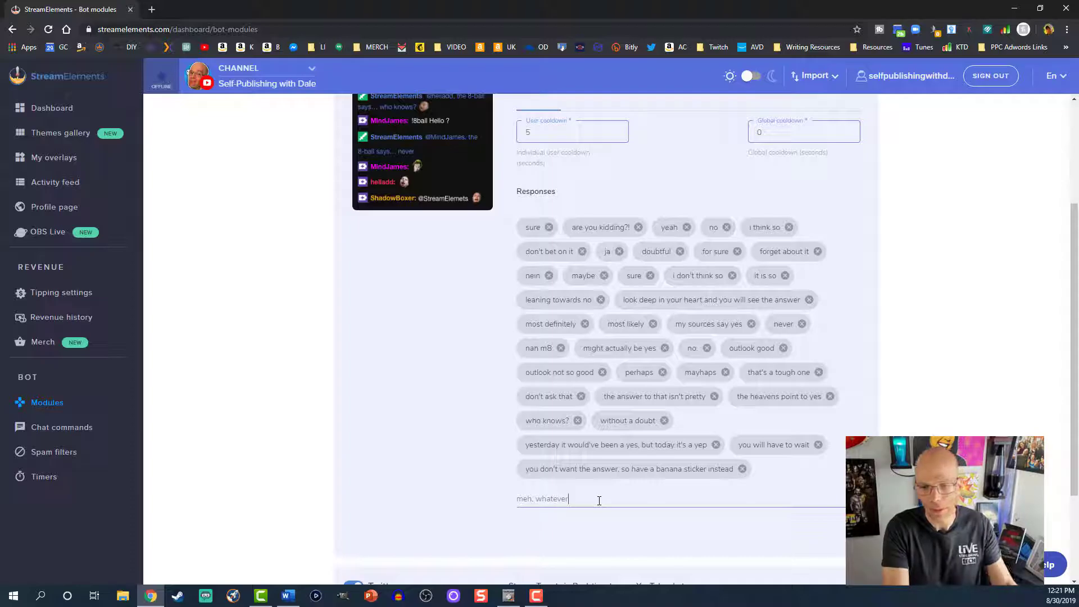
key("Return")
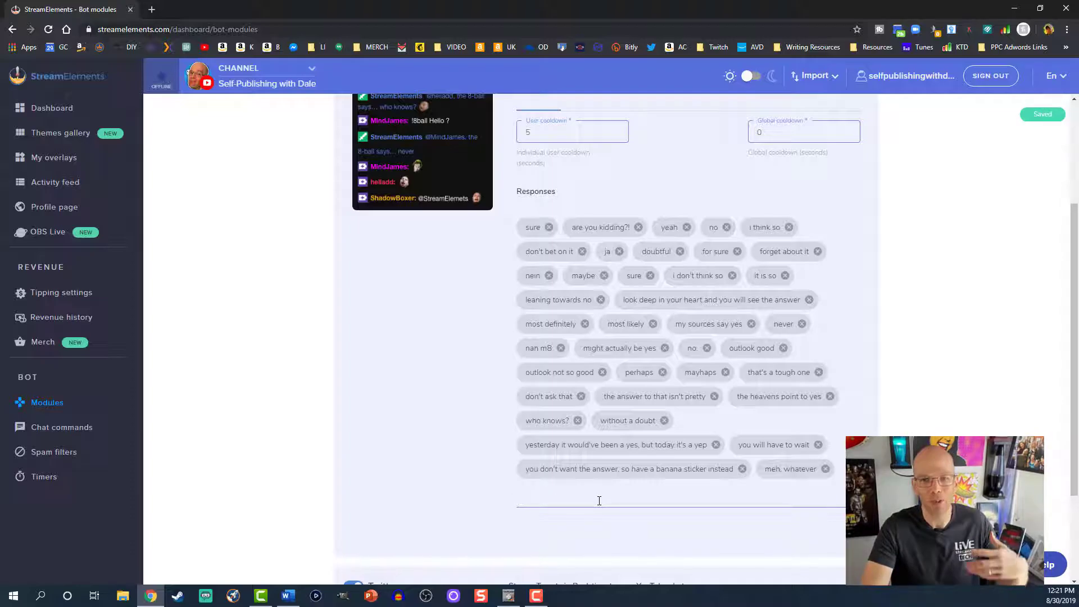
Review the Eight-ball module's cooldowns and responses, and check the Twitter module's settings
scroll(584, 423, "up", 2)
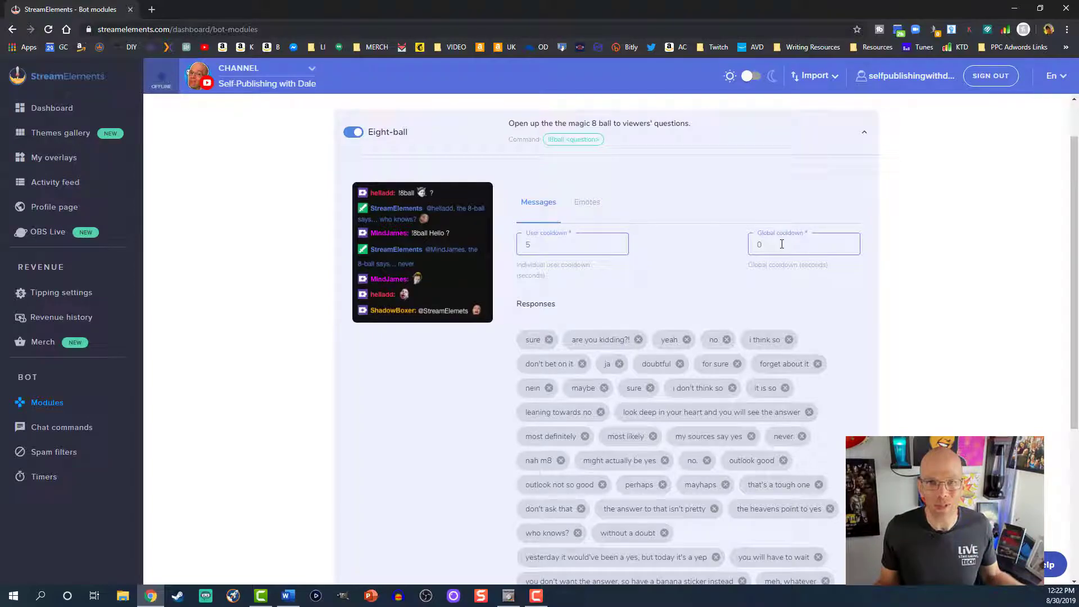
scroll(767, 488, "down", 2)
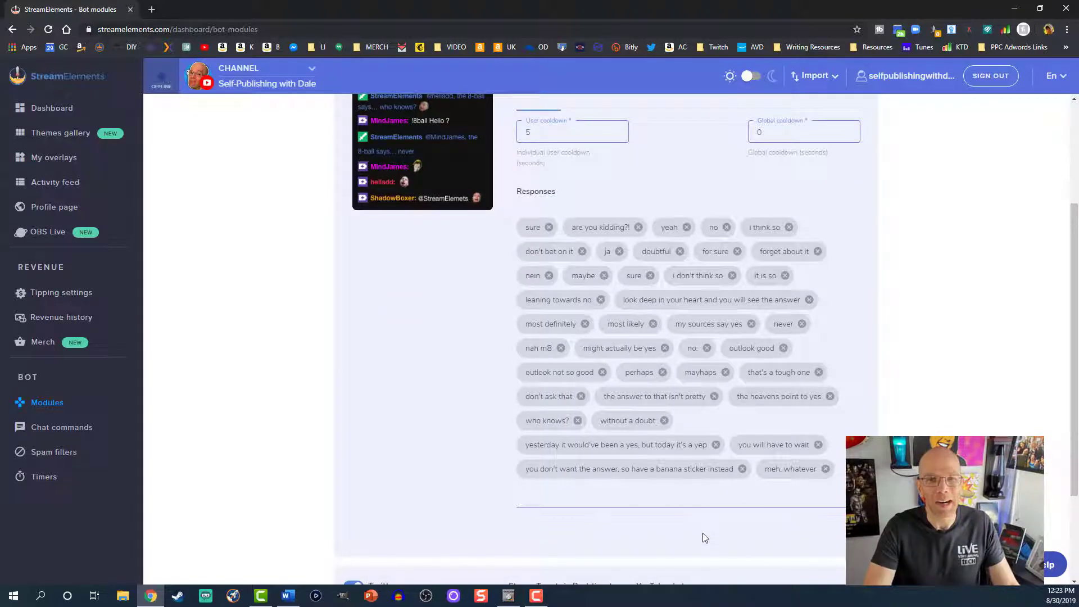
scroll(590, 504, "down", 2)
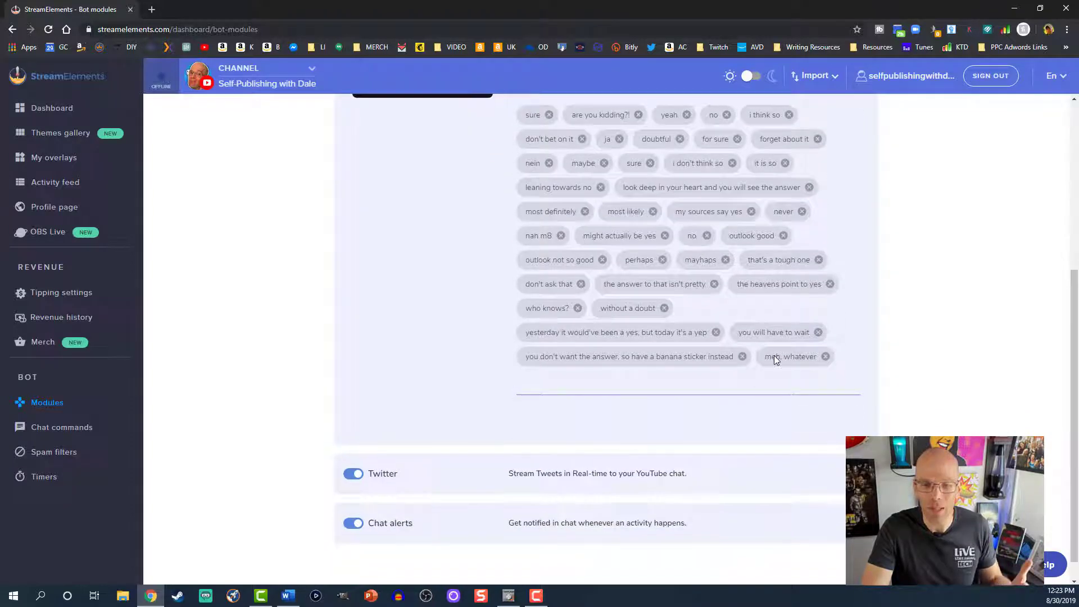
scroll(774, 356, "up", 3)
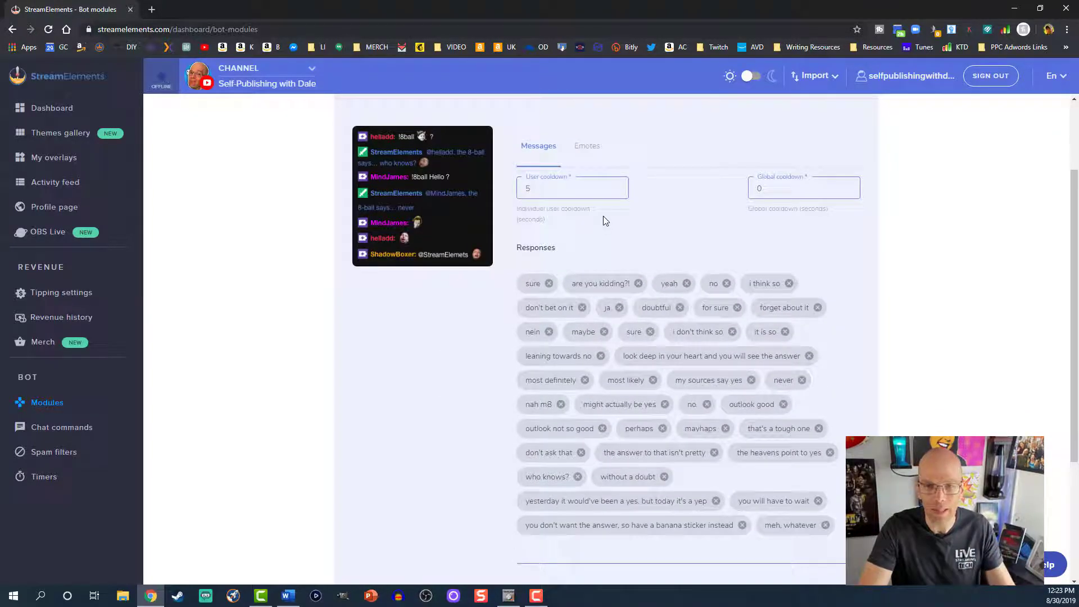
scroll(854, 206, "up", 2)
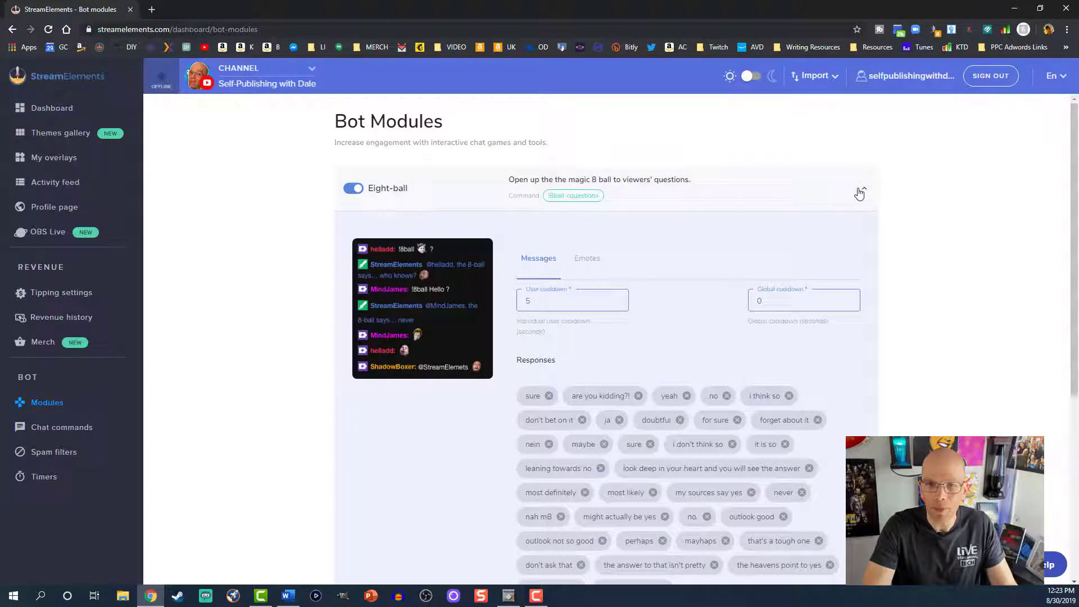
left_click(858, 193)
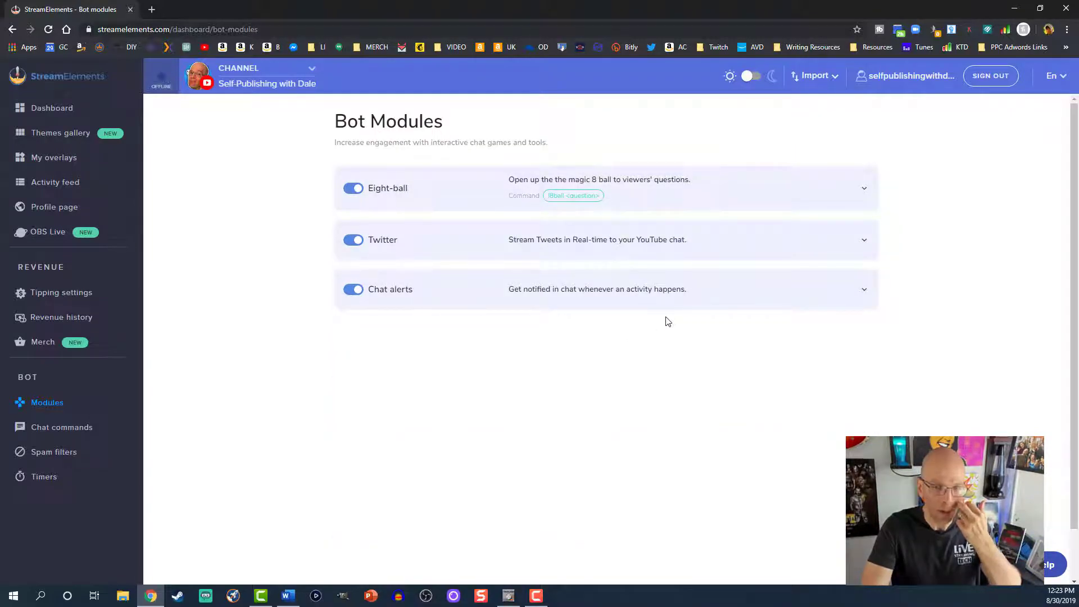
left_click(757, 249)
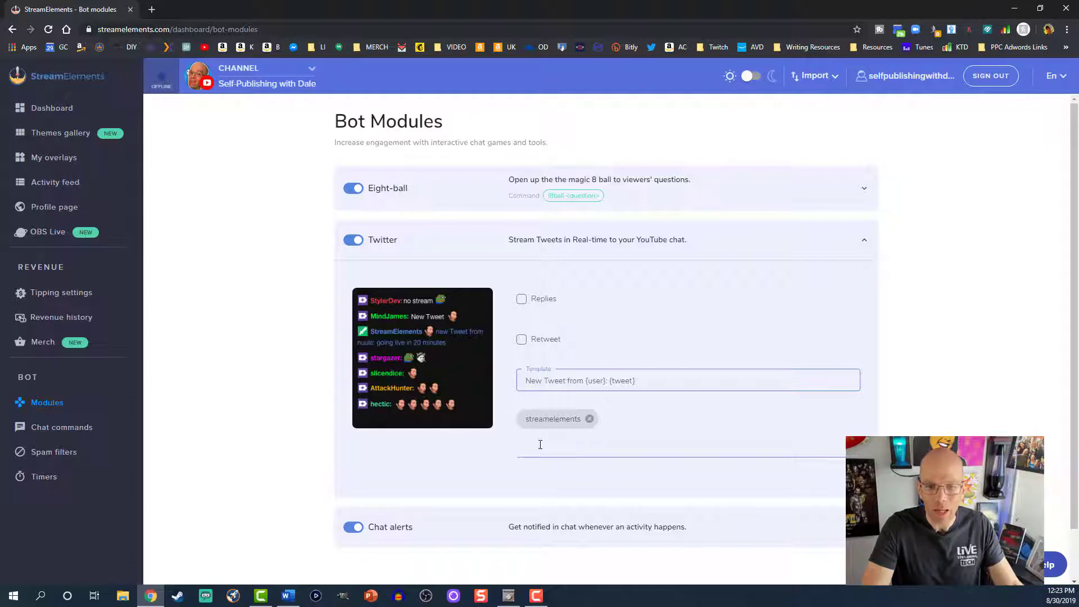
left_click(864, 243)
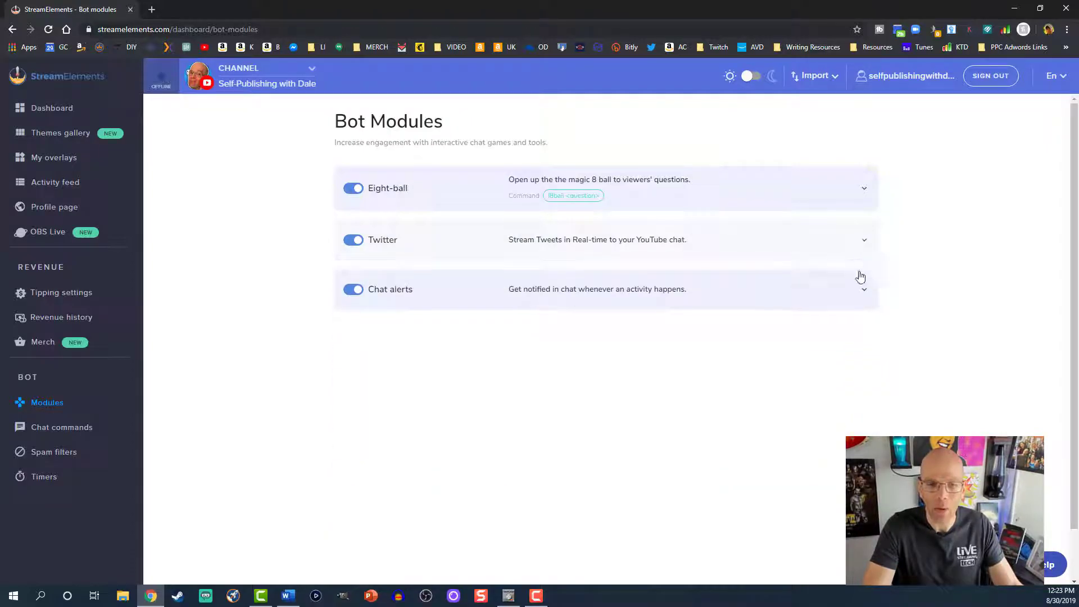
Append ". Hope to hear more from you soon!" to the Subscribers message in the Chat alerts module
left_click(709, 305)
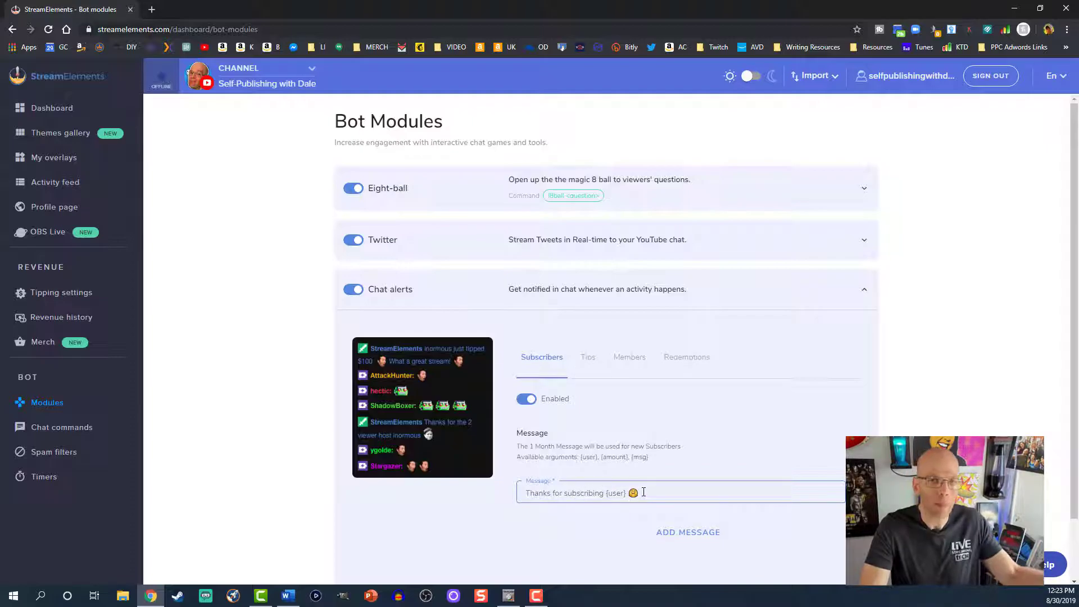
left_click(701, 491)
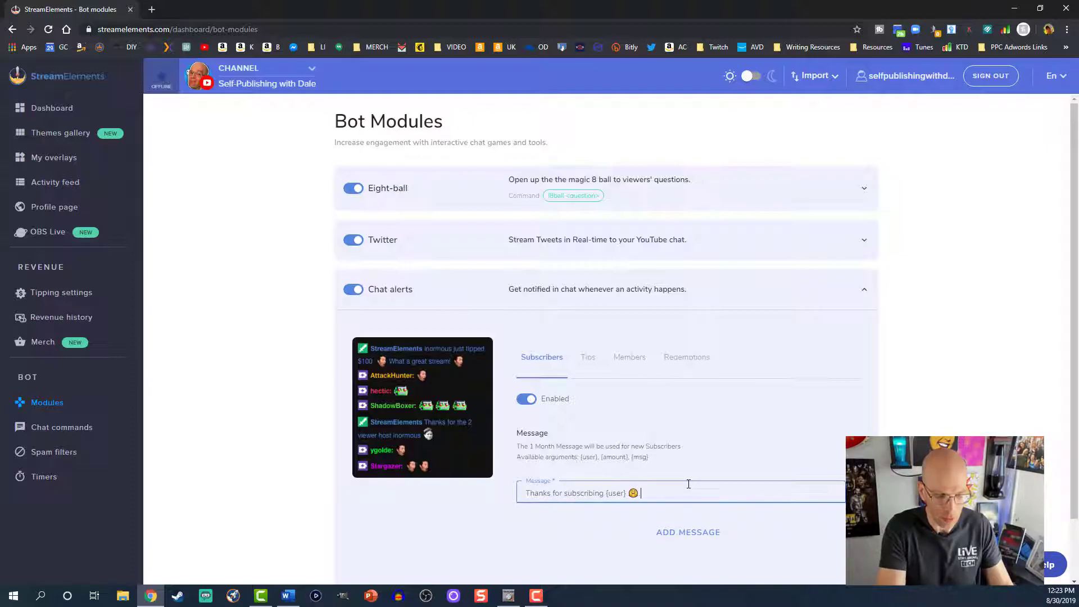
type("Hope to he")
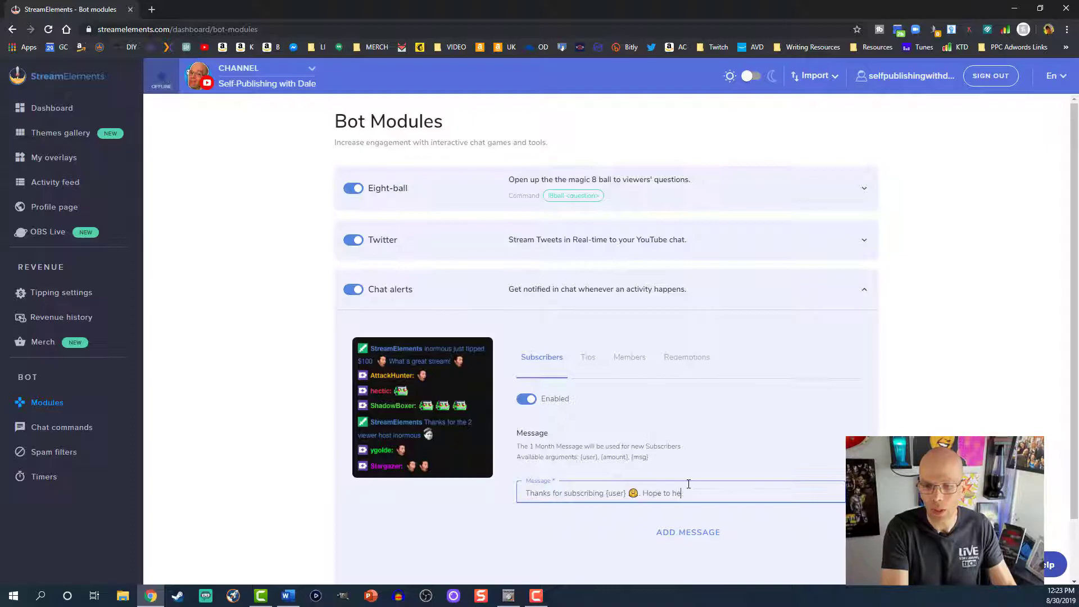
type("ar more frmo you")
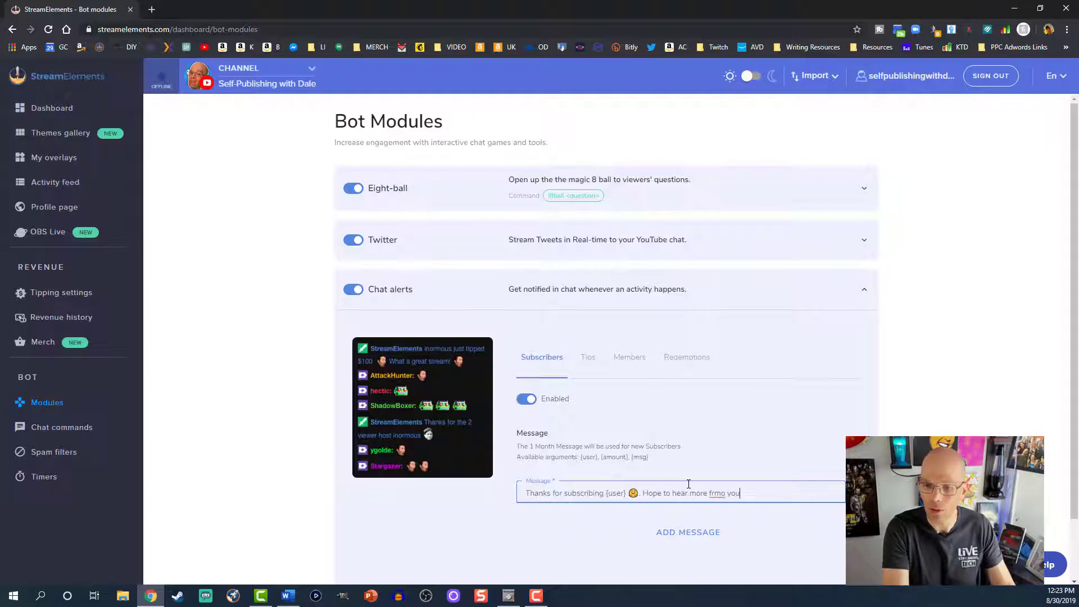
key("BackSpace")
key("BackSpace")
key("BackSpace")
key("BackSpace")
key("BackSpace")
key("BackSpace")
type("om")
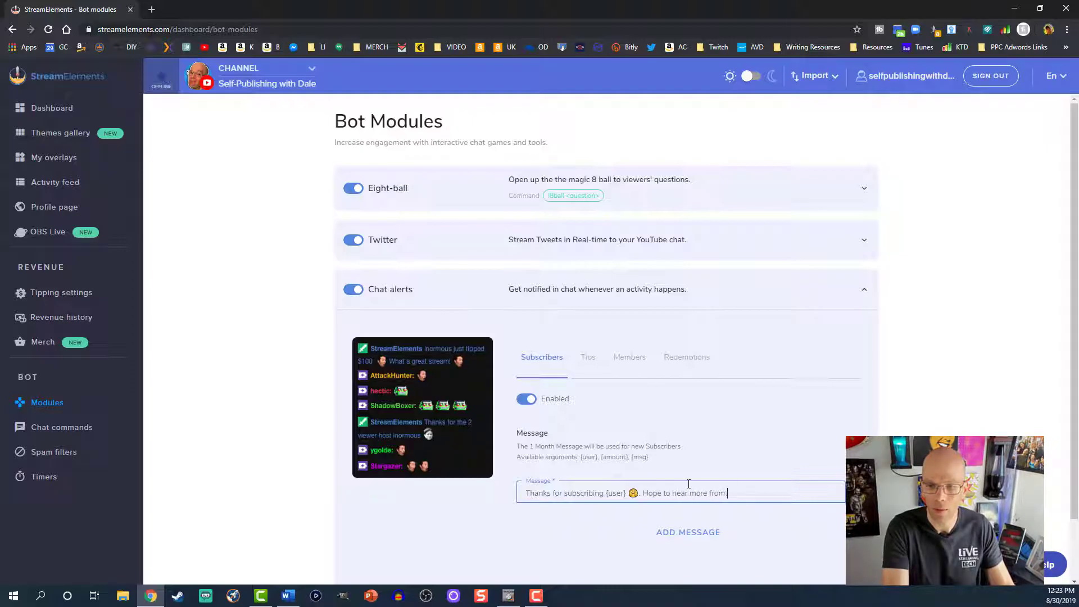
type(" you soon!")
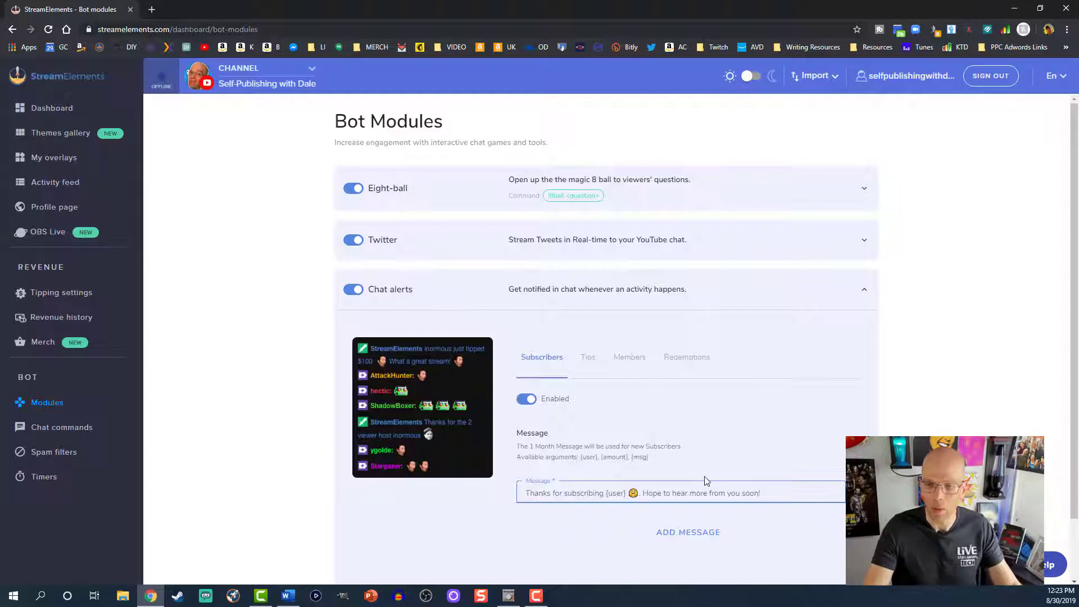
scroll(742, 478, "down", 1)
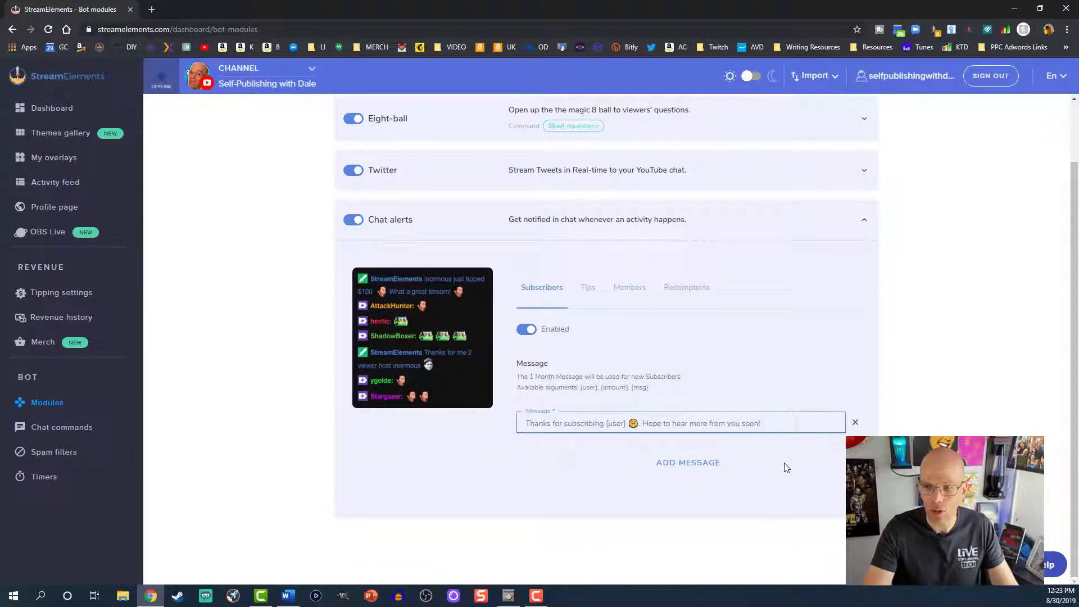
scroll(787, 471, "up", 1)
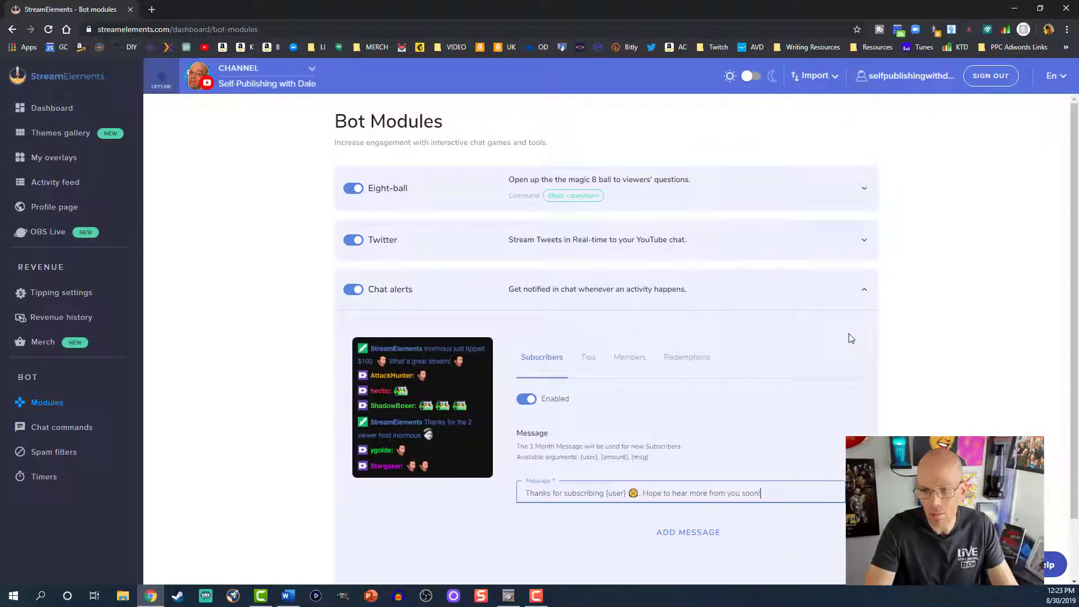
Check the Tips and Members alert messages in the Chat alerts module and collapse it
left_click(587, 366)
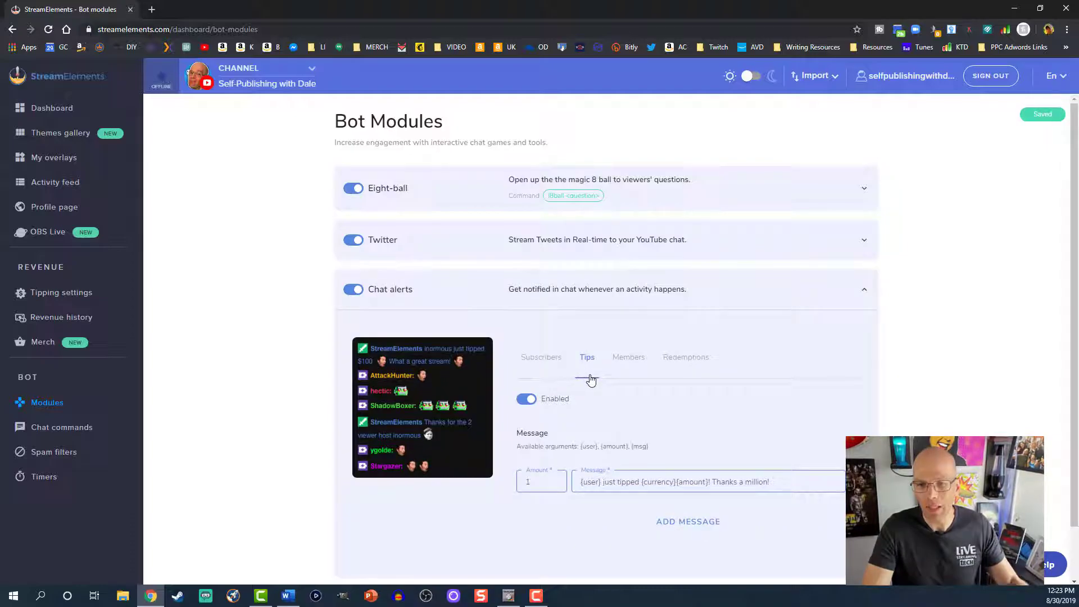
left_click(628, 366)
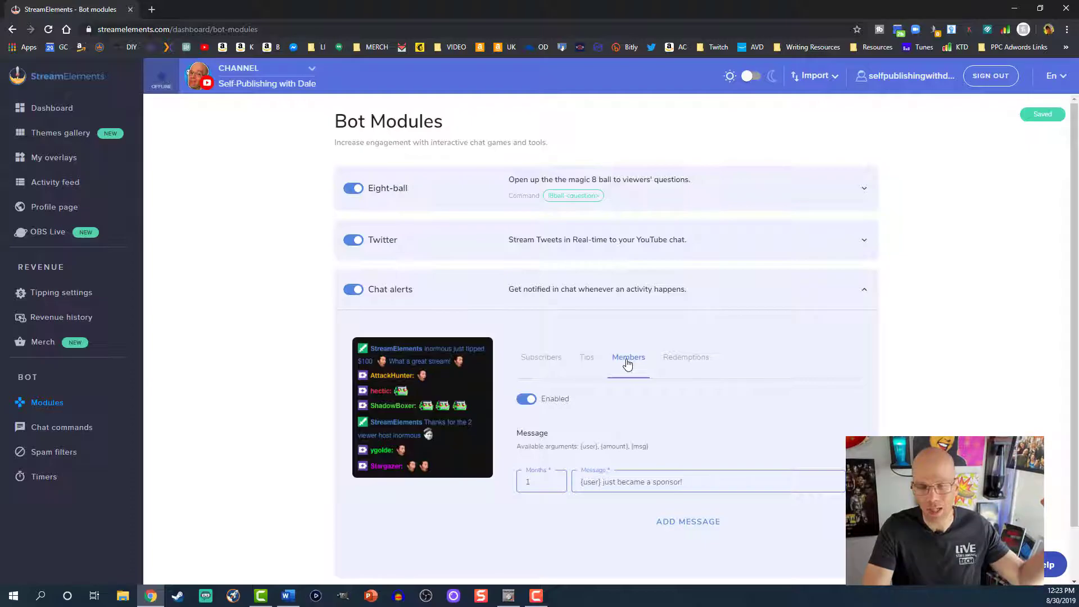
left_click(859, 293)
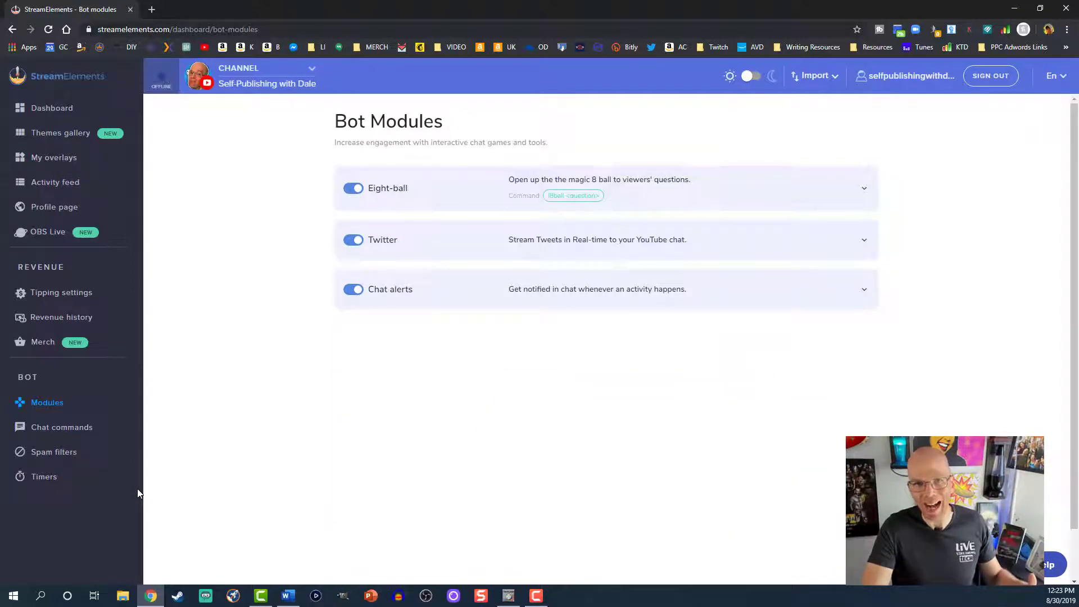
Switch to the SelfPublish Twitch channel and look through its available bot modules
left_click(228, 81)
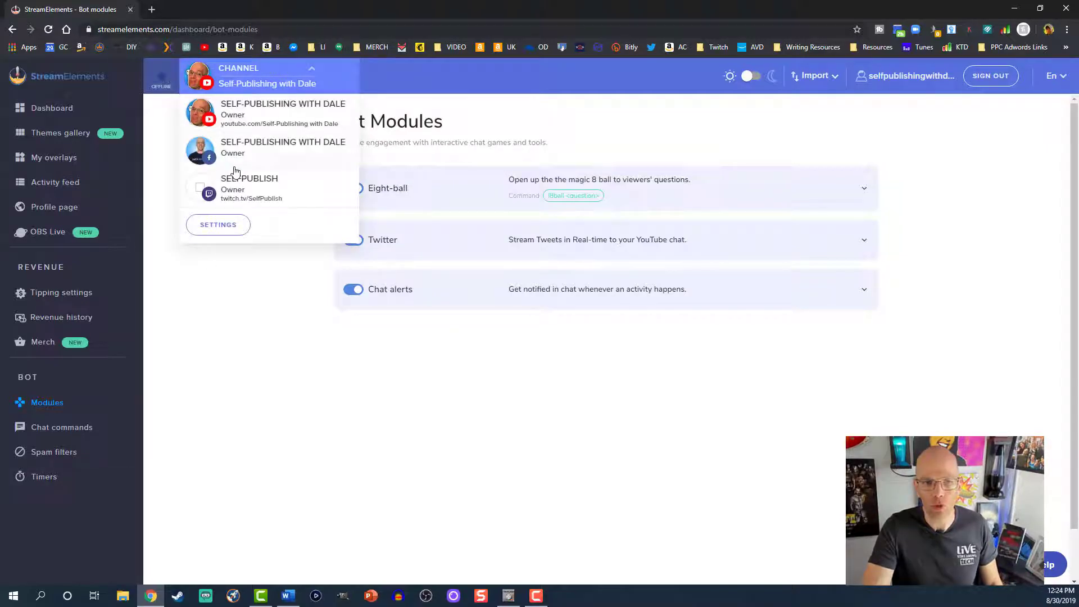
left_click(234, 182)
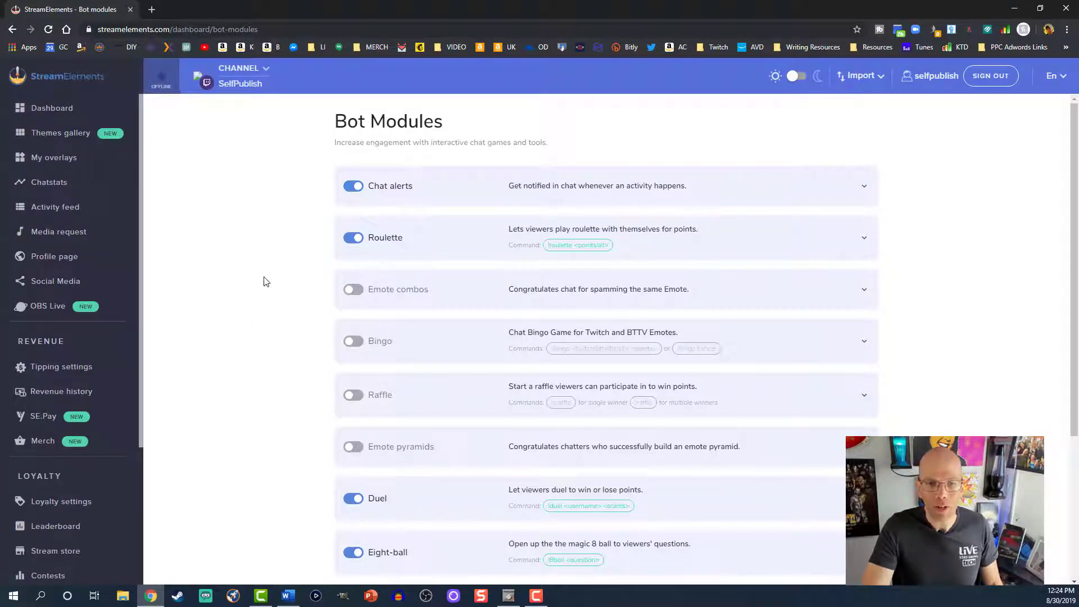
scroll(273, 306, "down", 4)
scroll(274, 337, "up", 4)
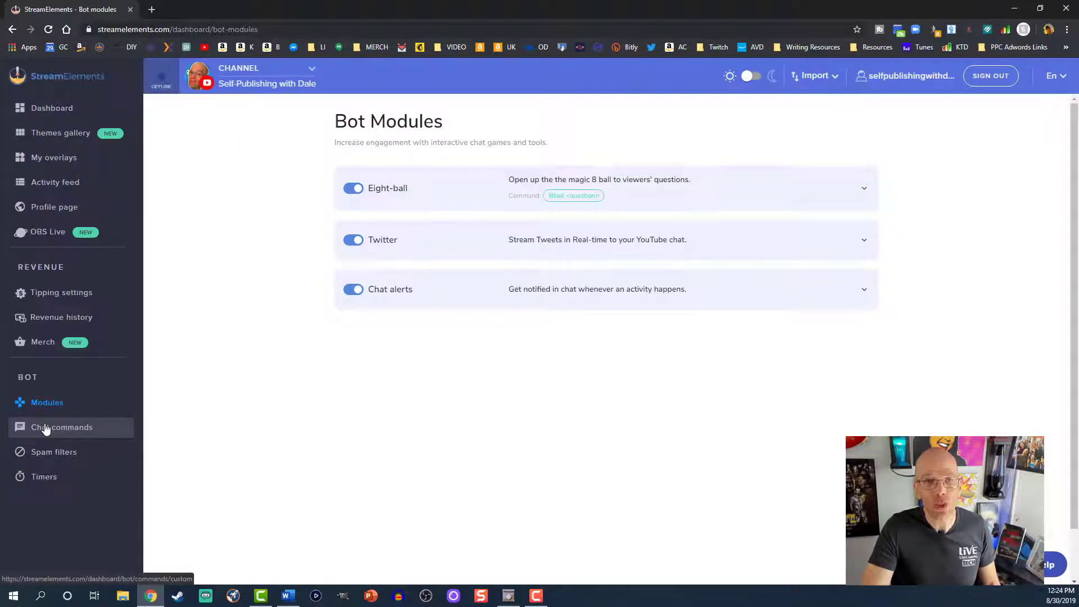
Open the default !8ball chat command of the YouTube channel for editing
left_click(46, 429)
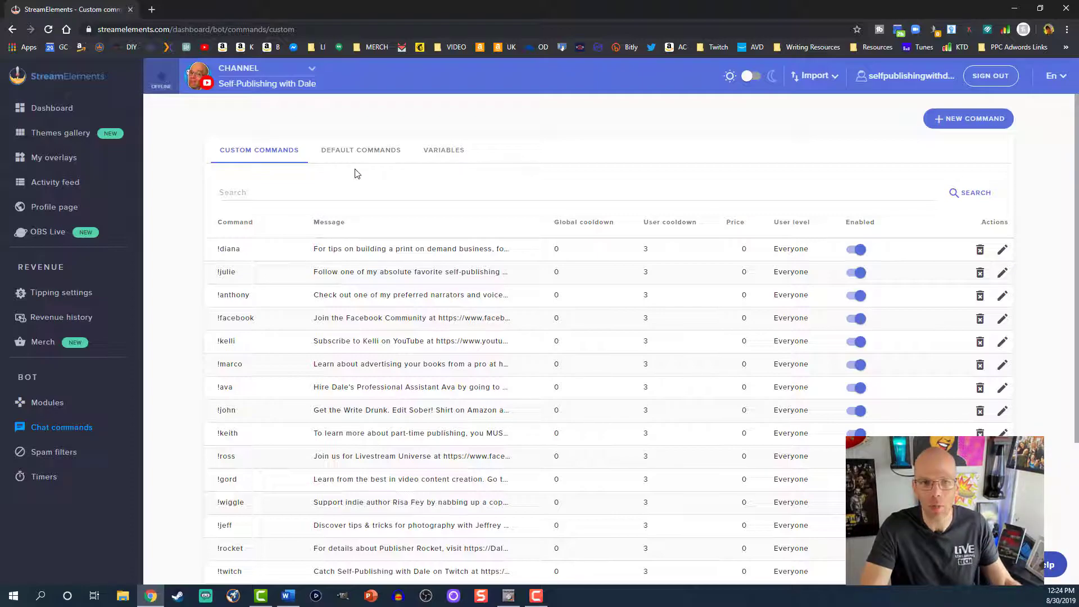
left_click(349, 154)
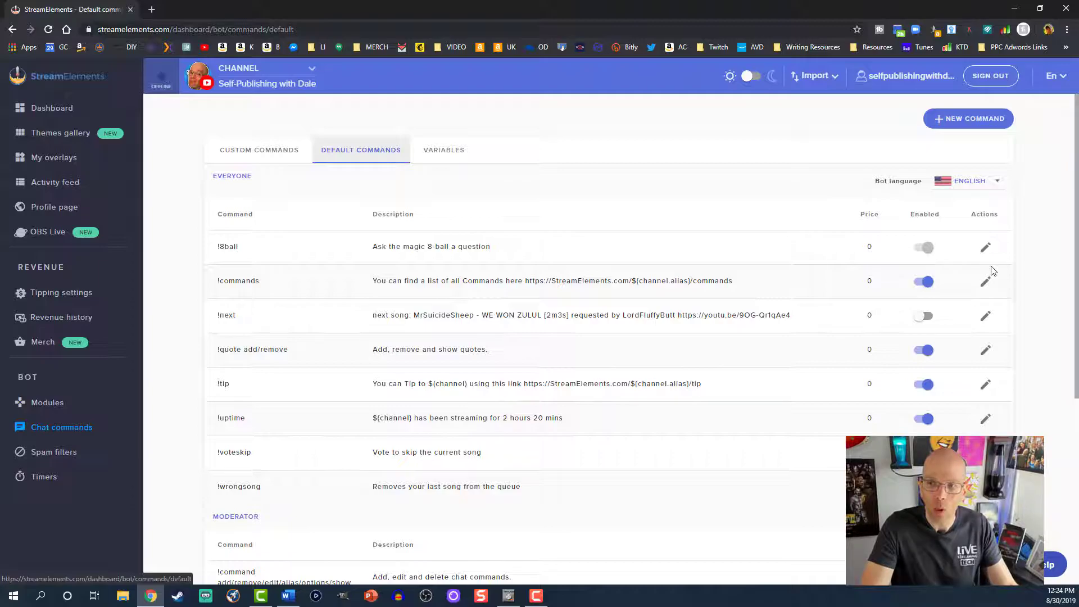
left_click(985, 249)
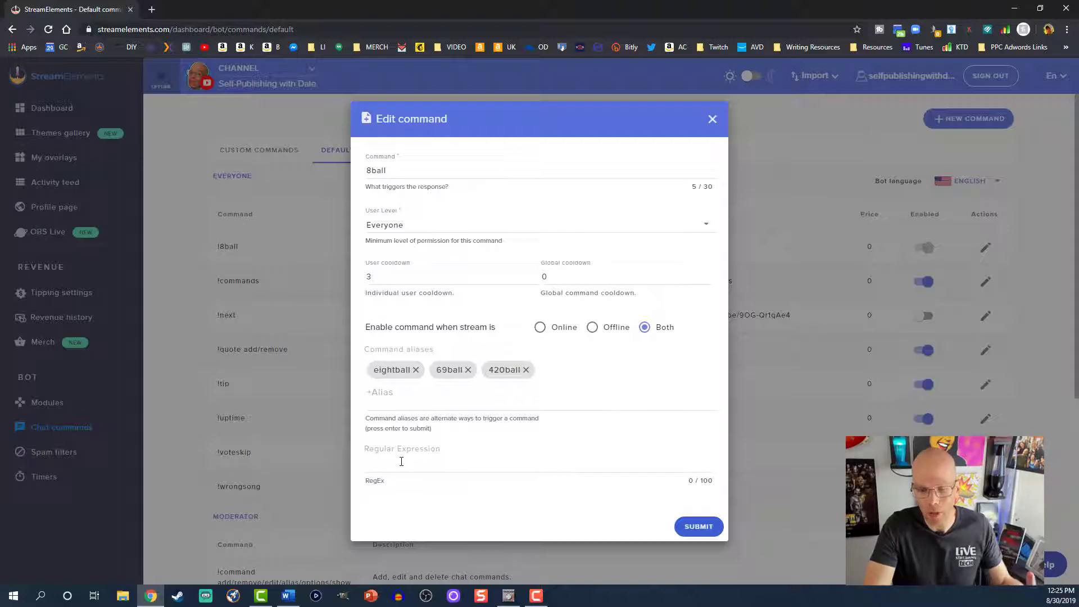
Close the !8ball command's settings and look over the list of default commands
left_click(712, 122)
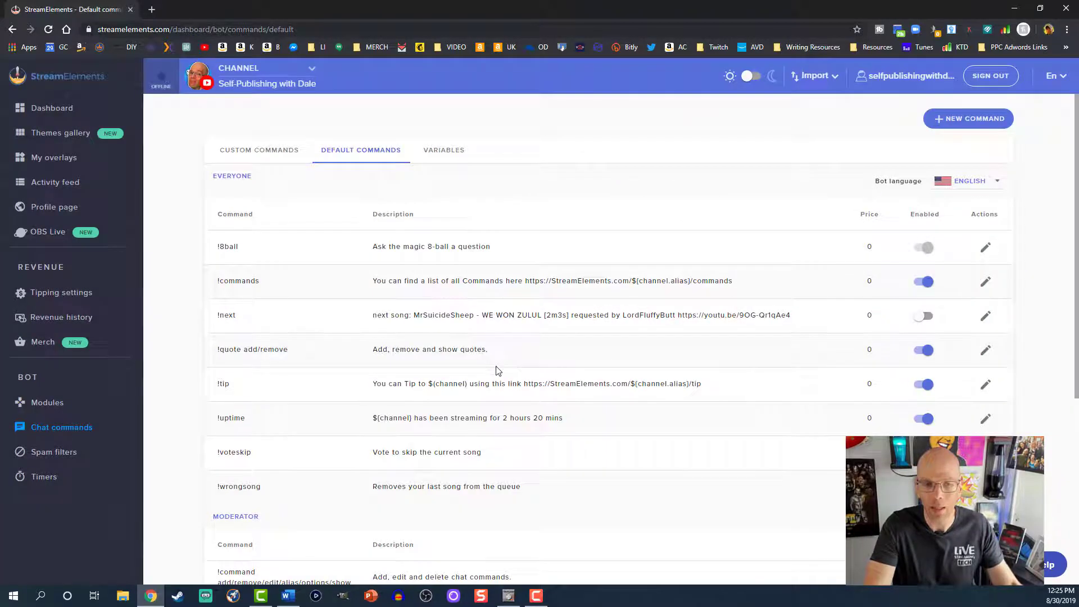
mouse_move(217, 282)
left_mouse_down()
mouse_move(260, 284)
mouse_move(220, 282)
left_mouse_up()
left_click(264, 287)
left_click(226, 286)
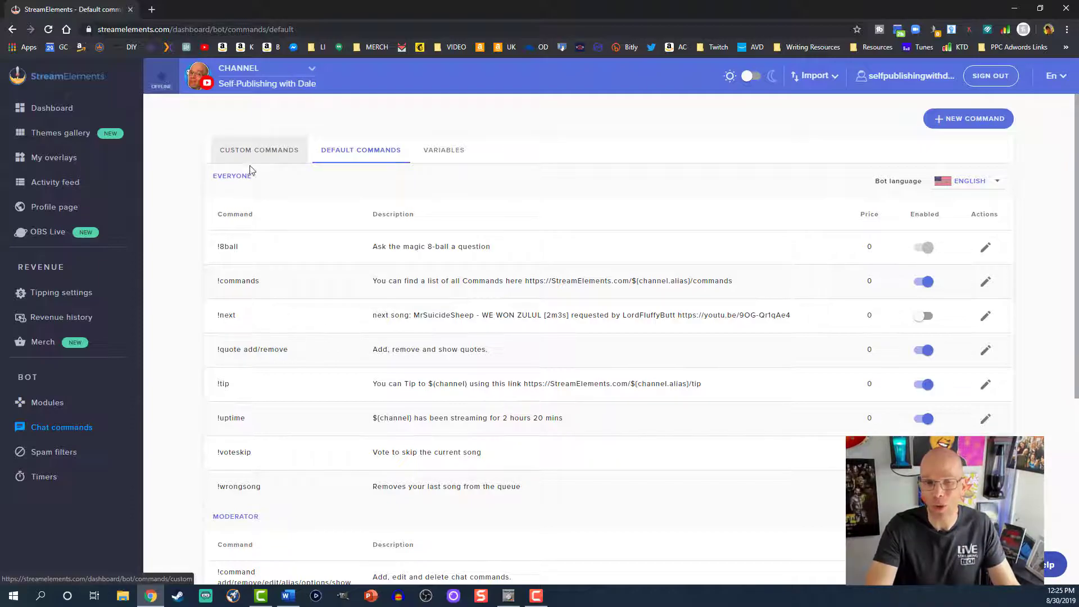
scroll(358, 116, "down", 1)
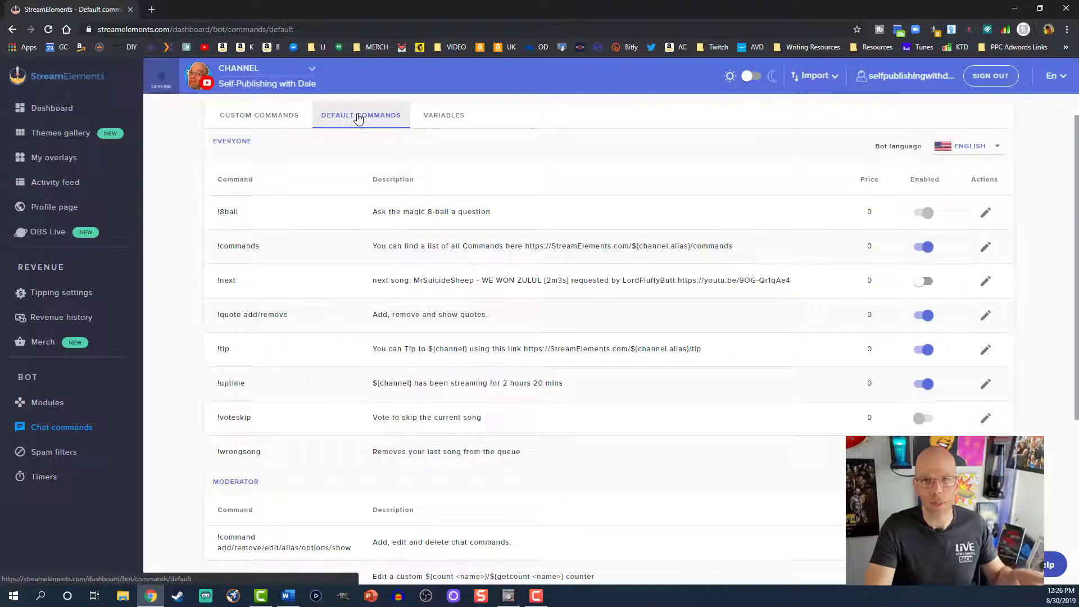
Look through the channel's full list of custom commands
left_click(288, 116)
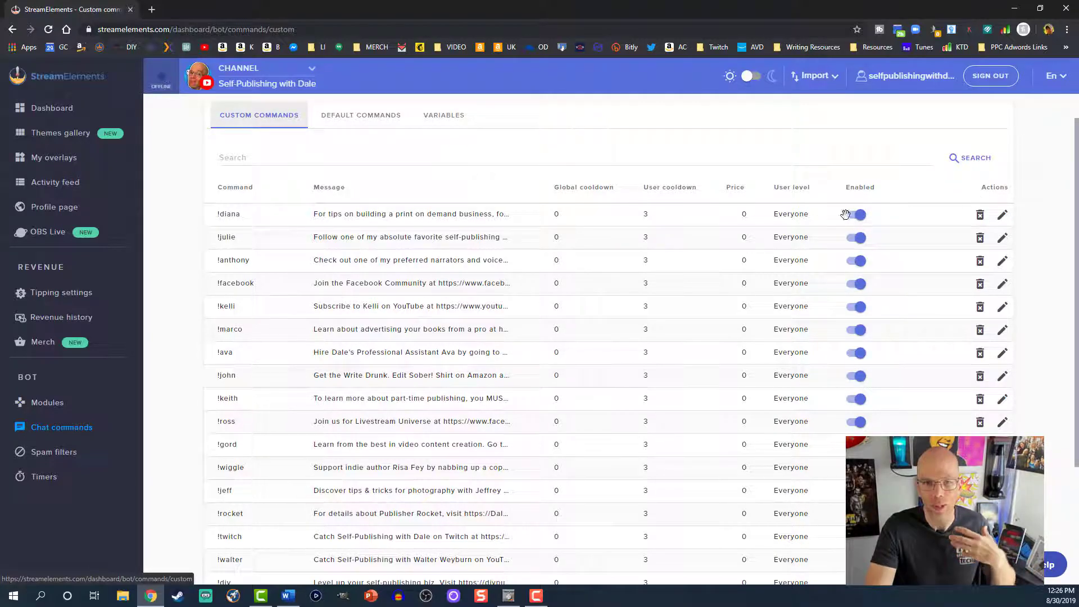
scroll(731, 241, "down", 3)
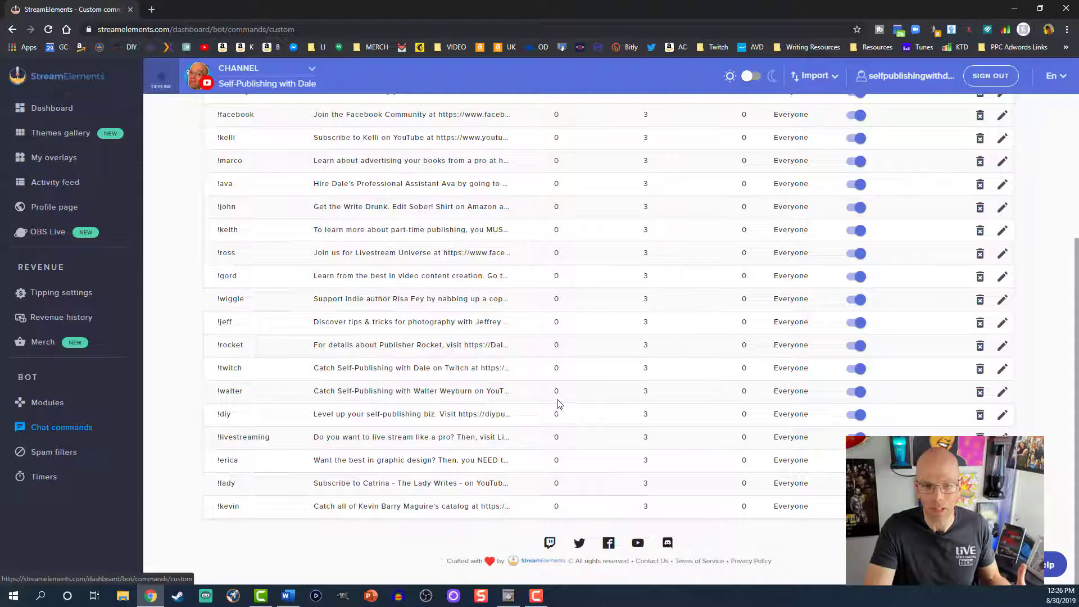
scroll(551, 401, "up", 4)
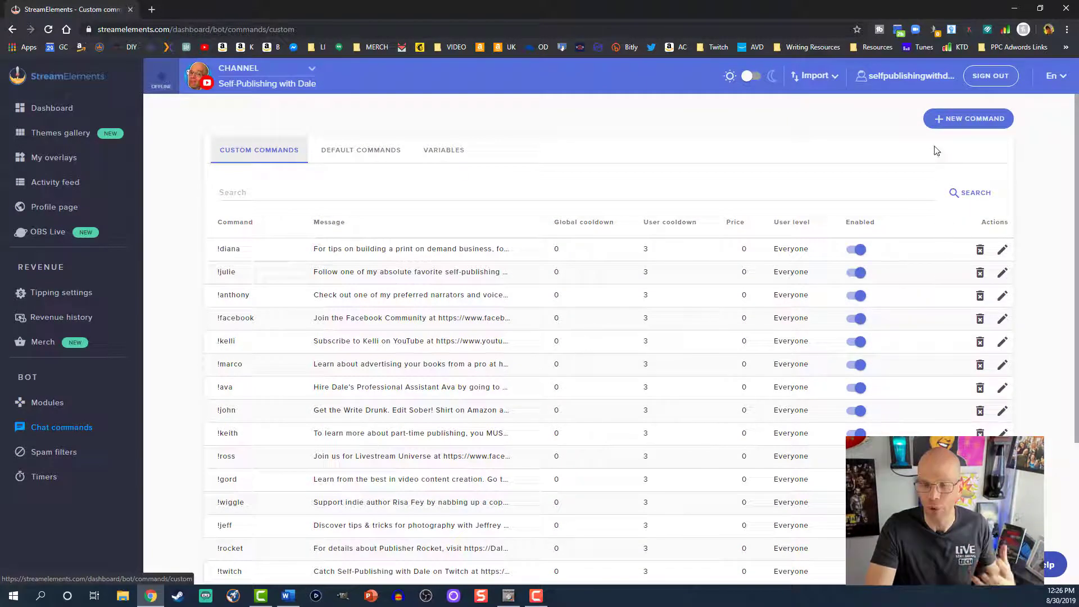
Start a new custom command triggered by "youtube"
left_click(948, 121)
left_click(479, 281)
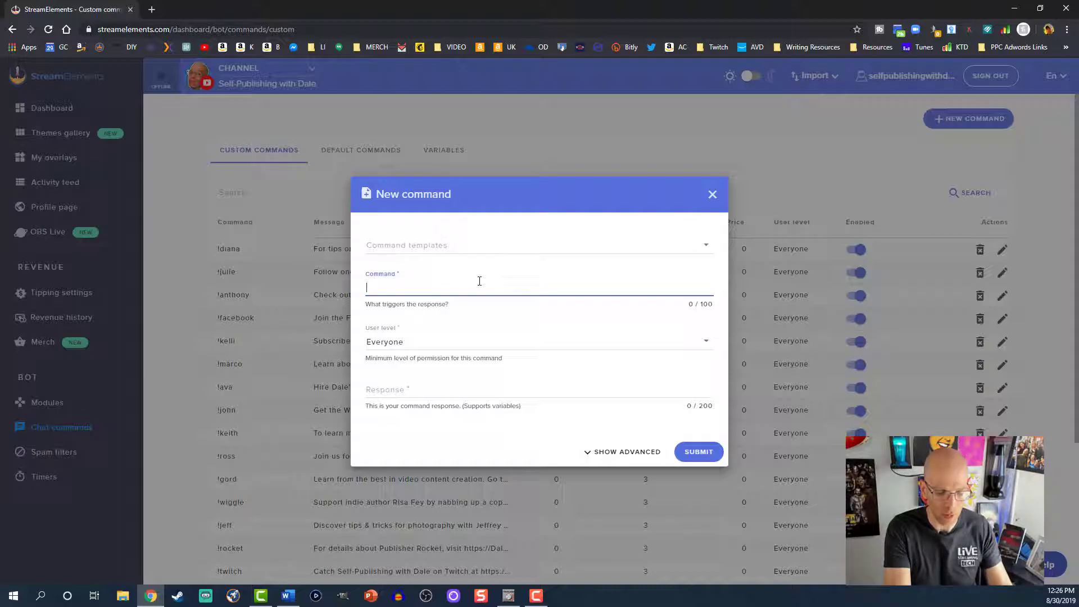
type("youtube")
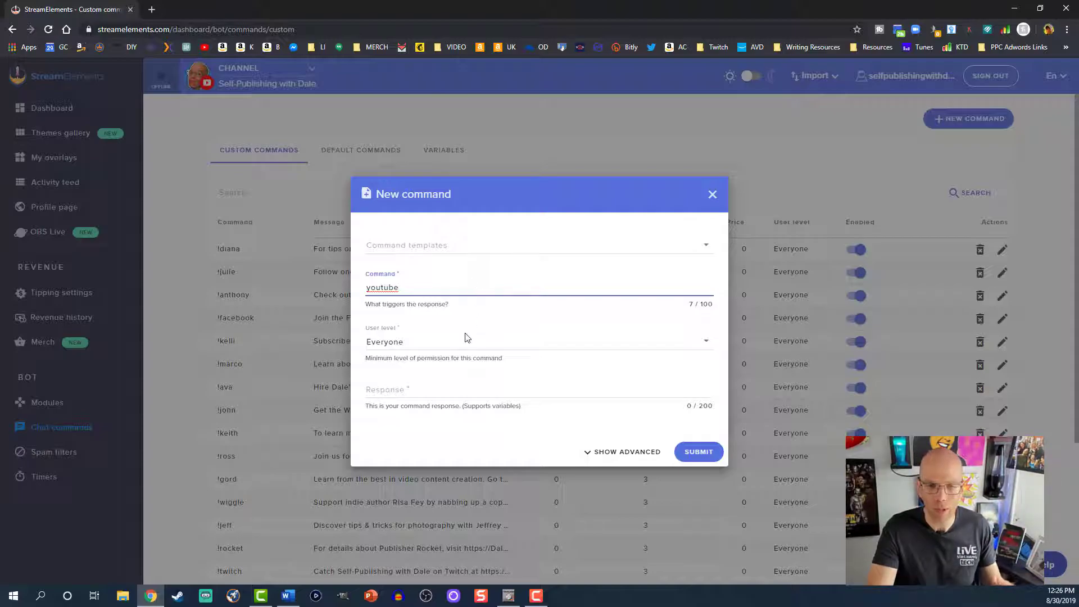
left_click(445, 391)
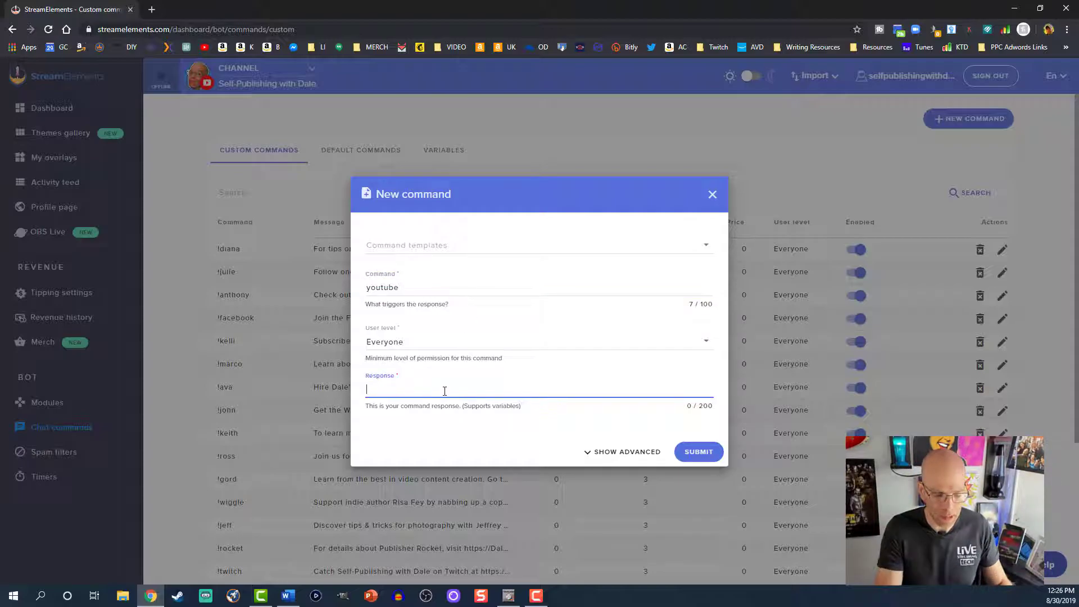
type("Hey, chje")
key("BackSpace")
key("BackSpace")
type("eck me out on you")
key("BackSpace")
key("BackSpace")
key("BackSpace")
type("YouTube at ")
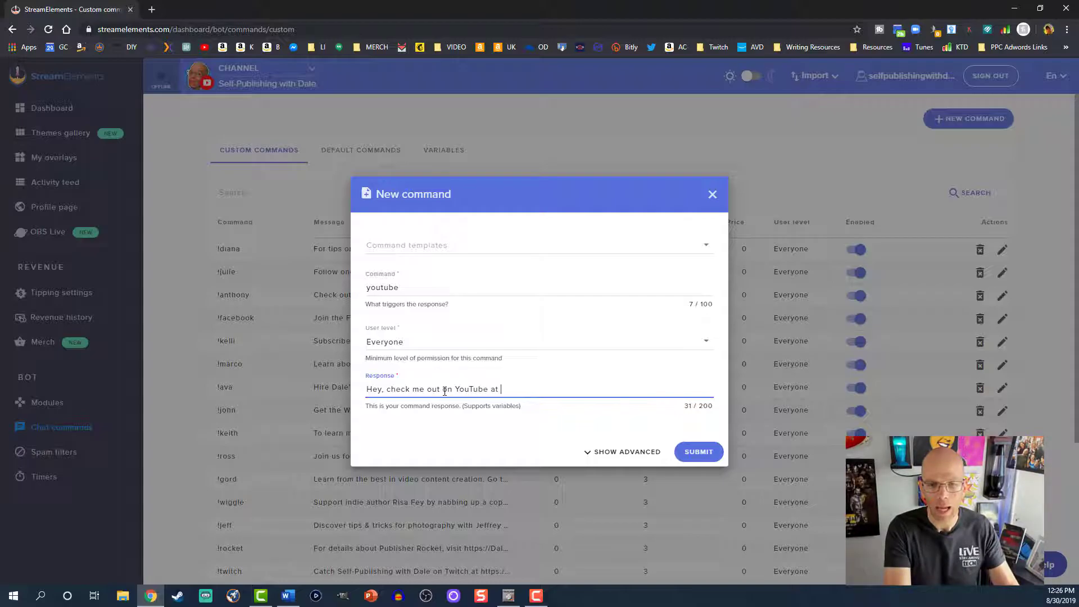
type("http")
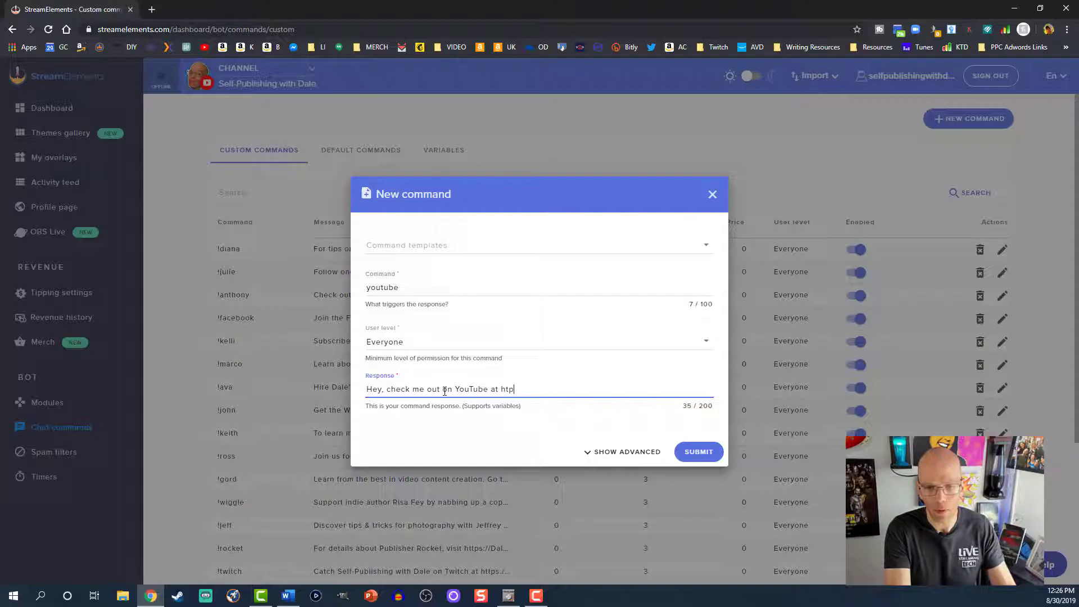
type("s://")
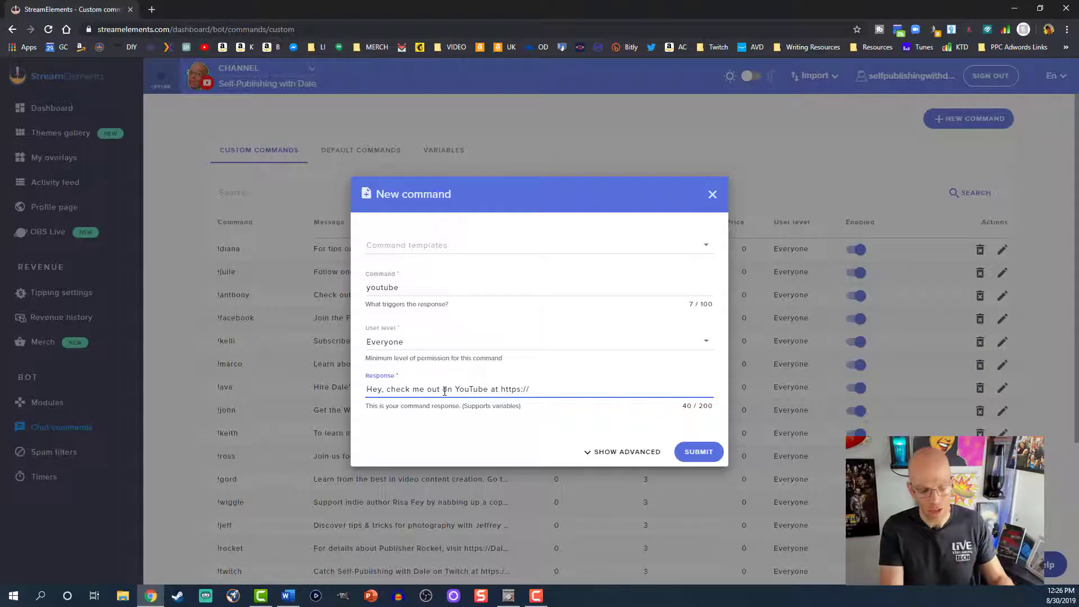
type("www.")
type("youtube.com/livestreamingtech")
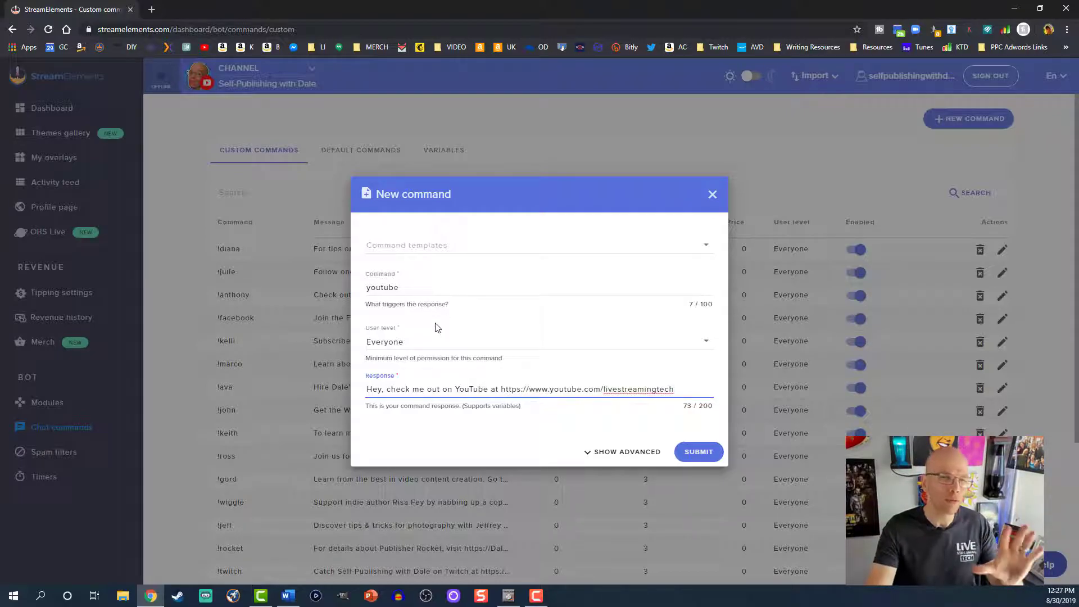
Set the youtube command's user cooldown to 5 and its global cooldown to 0 in the advanced options
left_click(593, 457)
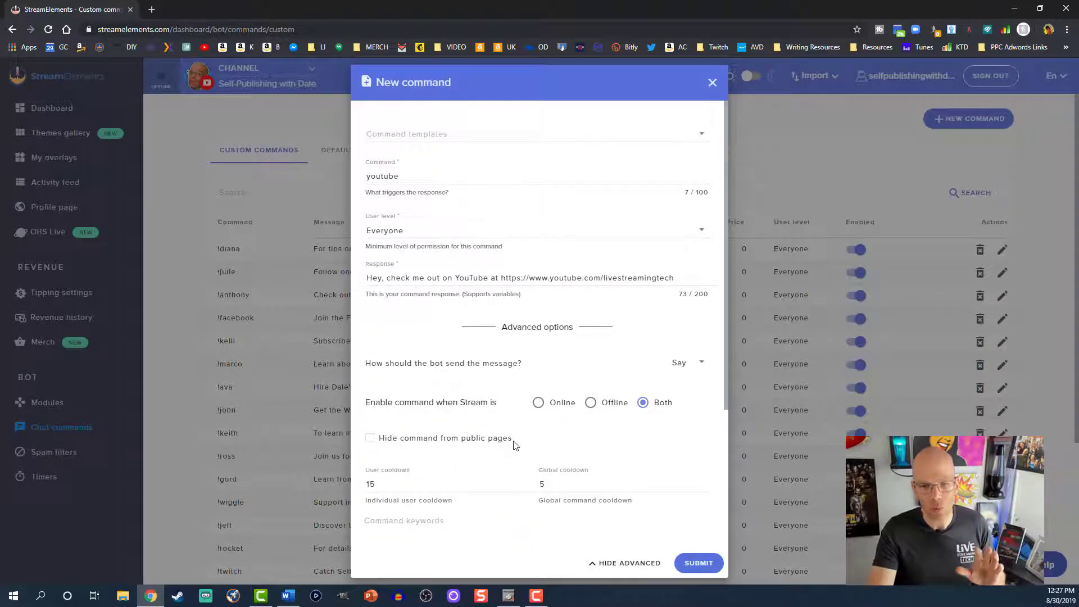
scroll(450, 422, "down", 2)
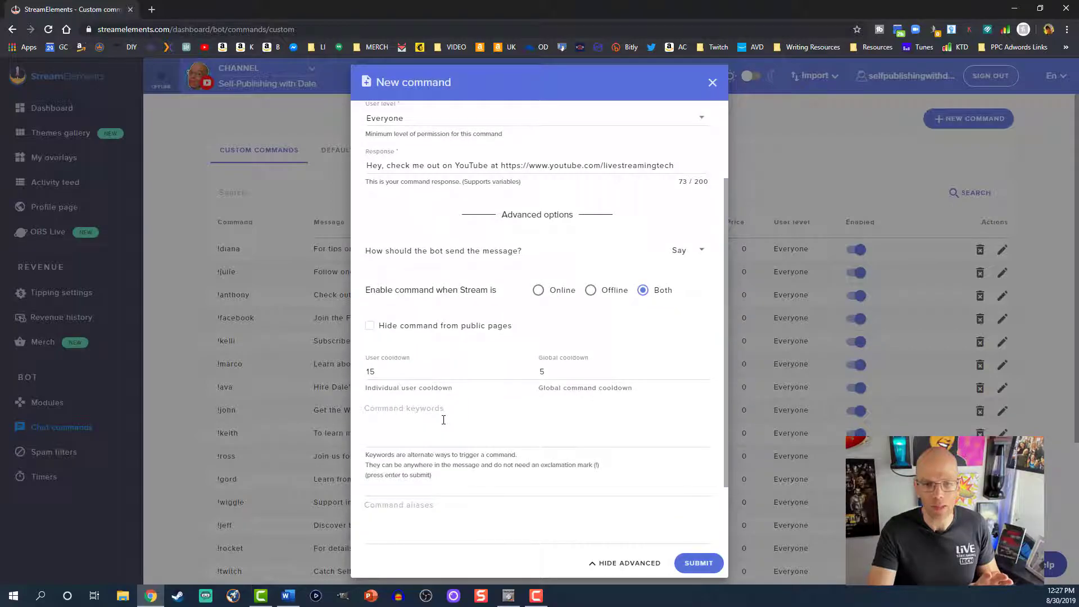
left_click_drag(400, 374, 360, 375)
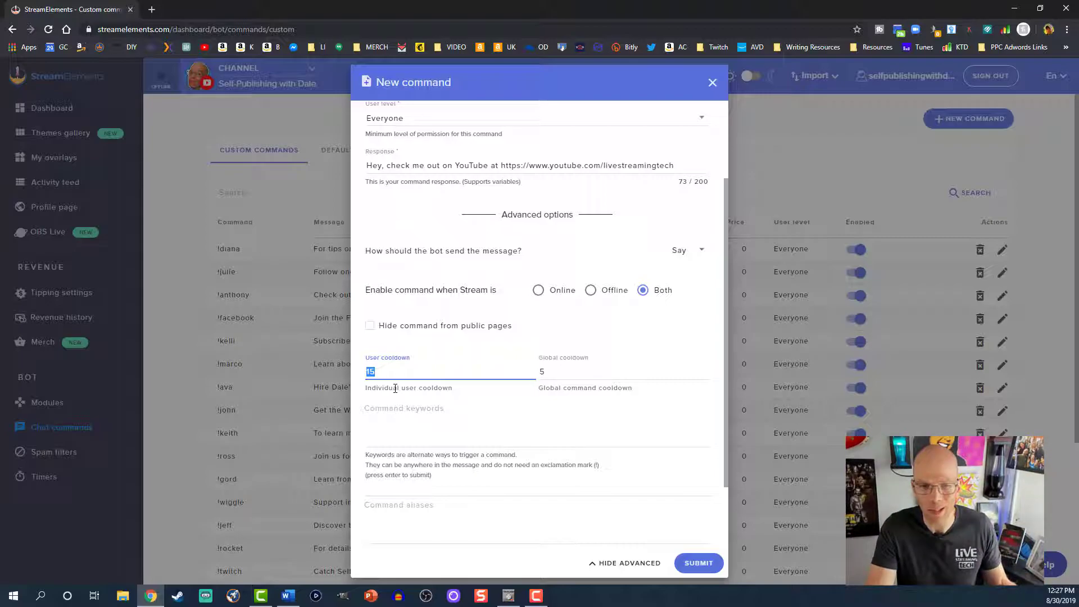
type("5")
key("Tab")
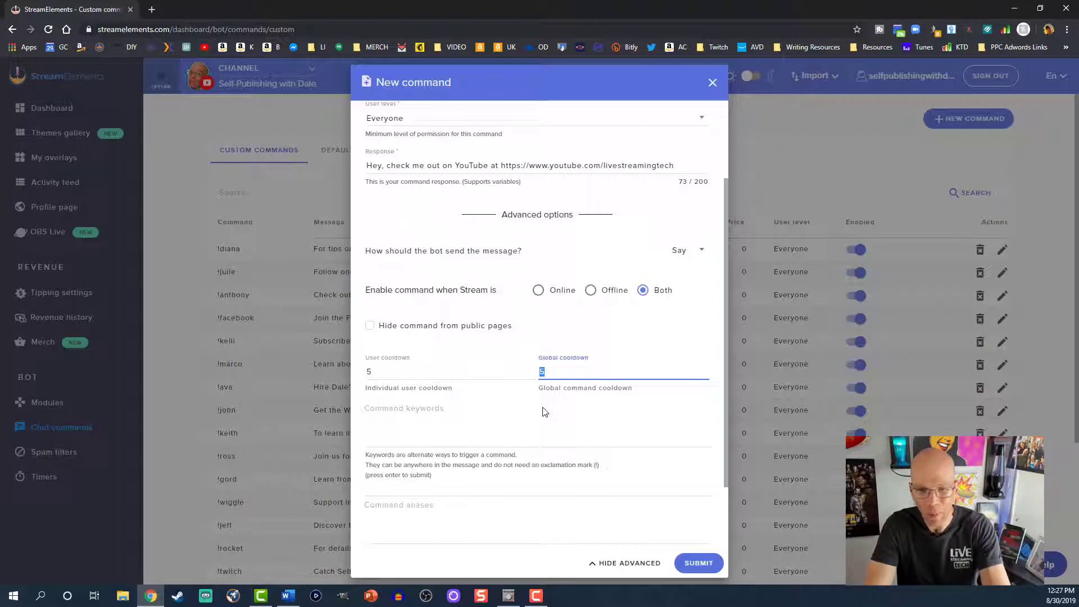
type("60")
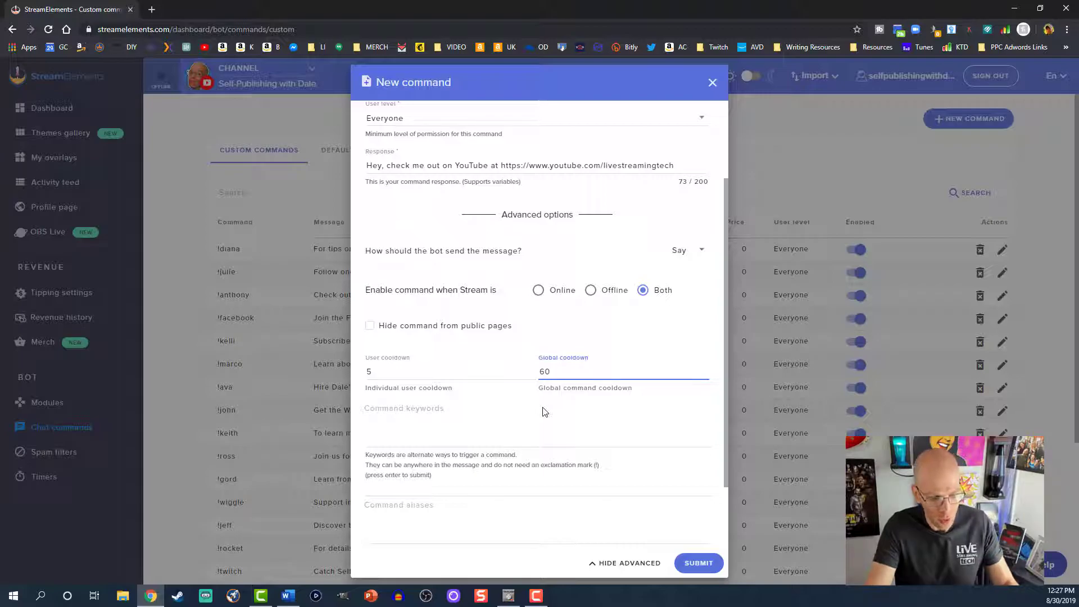
key("ctrl+a")
type("0")
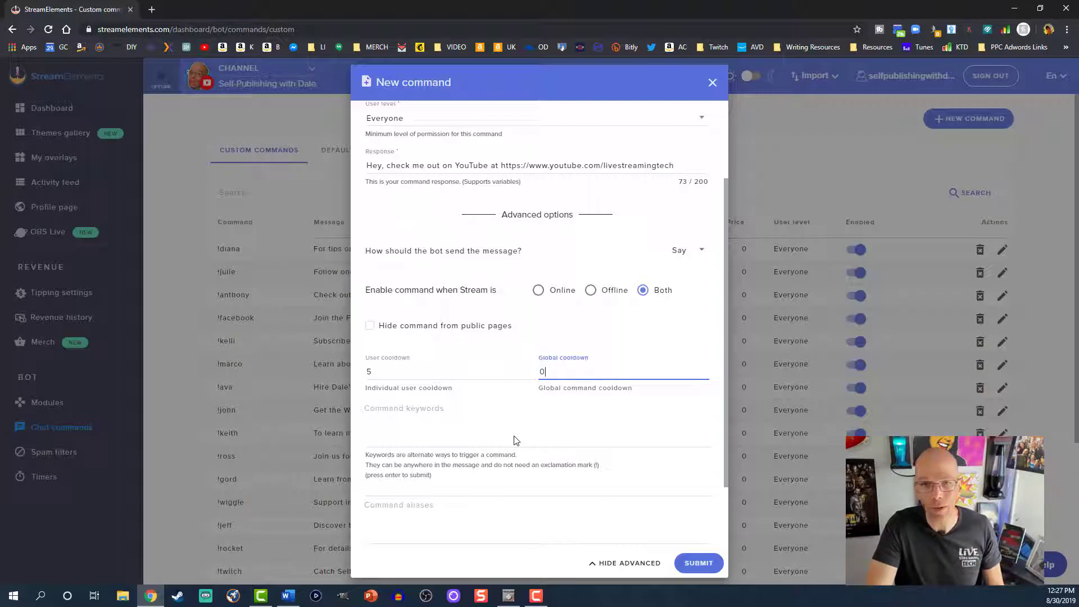
Add the keyword "Live Streaming Tech" to the youtube command and save the command
left_click(429, 433)
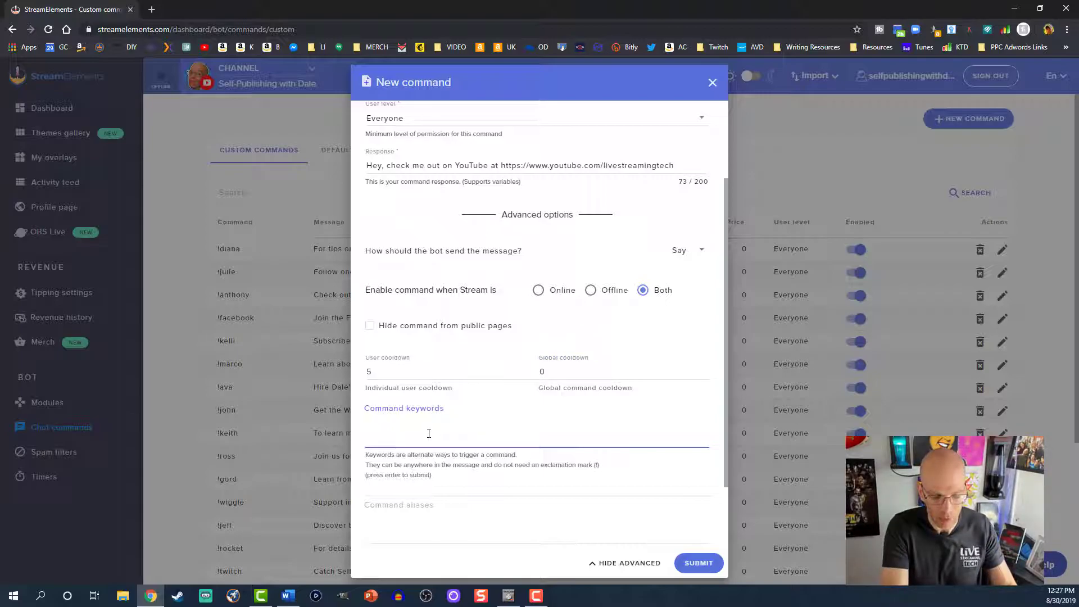
type("Live Streaming Tech")
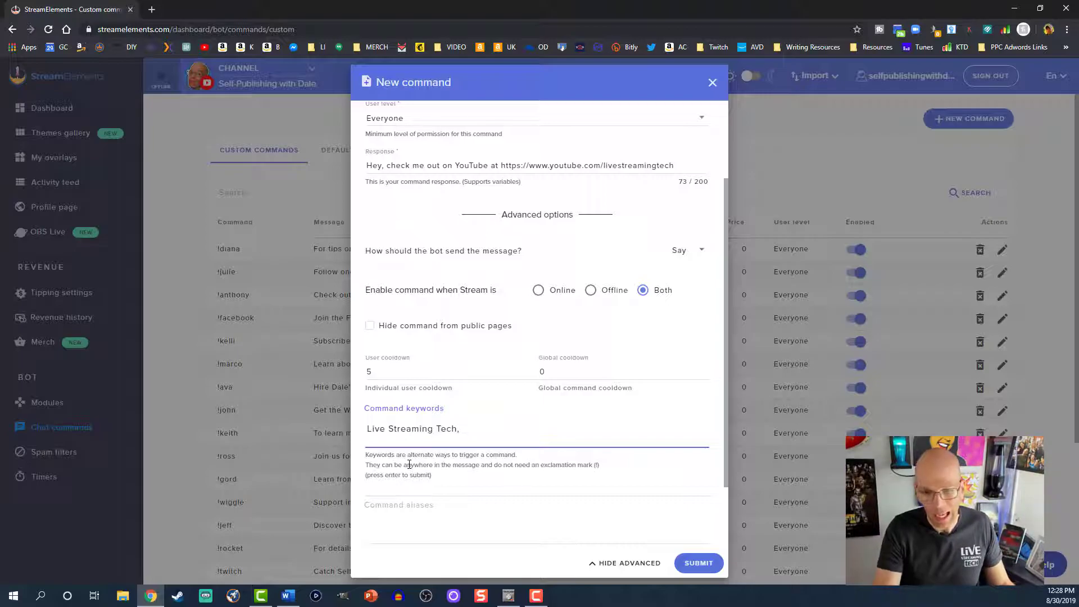
key("Return")
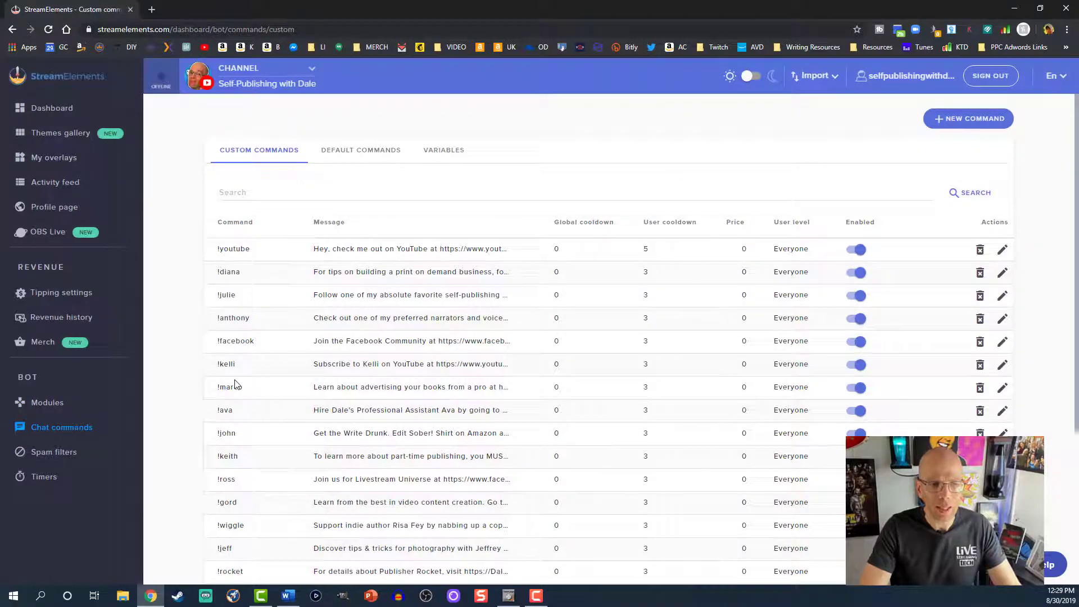
Look over the bot's spam filters and the channel's list of timers
left_click(48, 456)
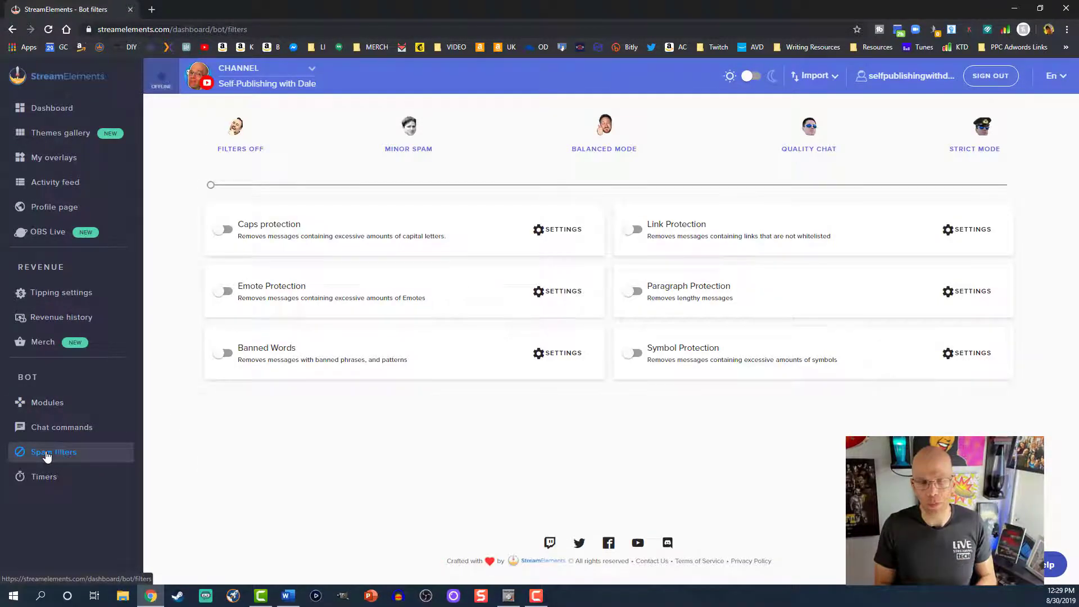
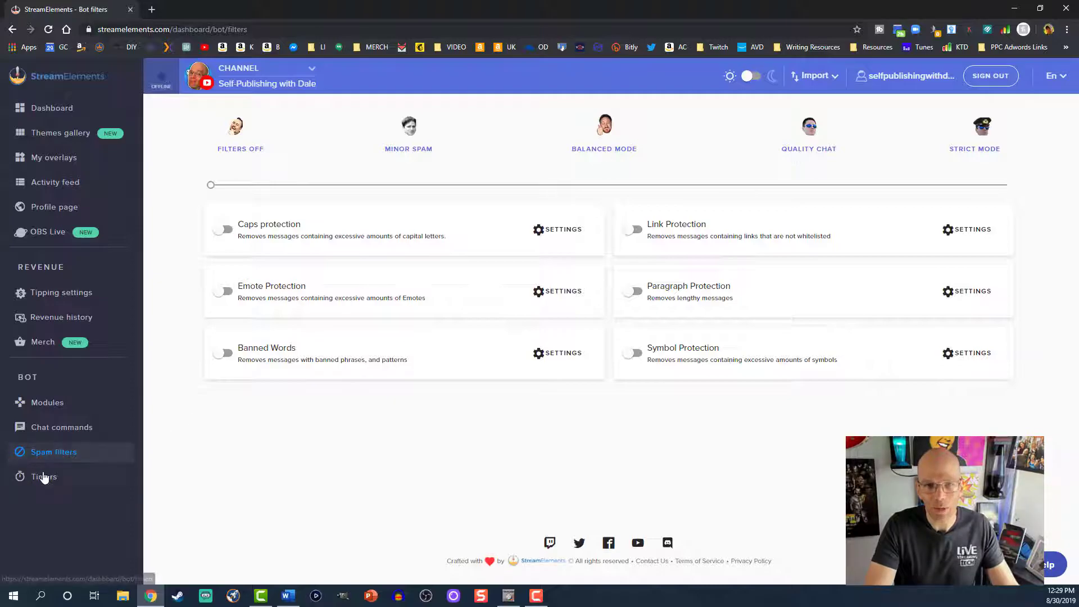
left_click(43, 477)
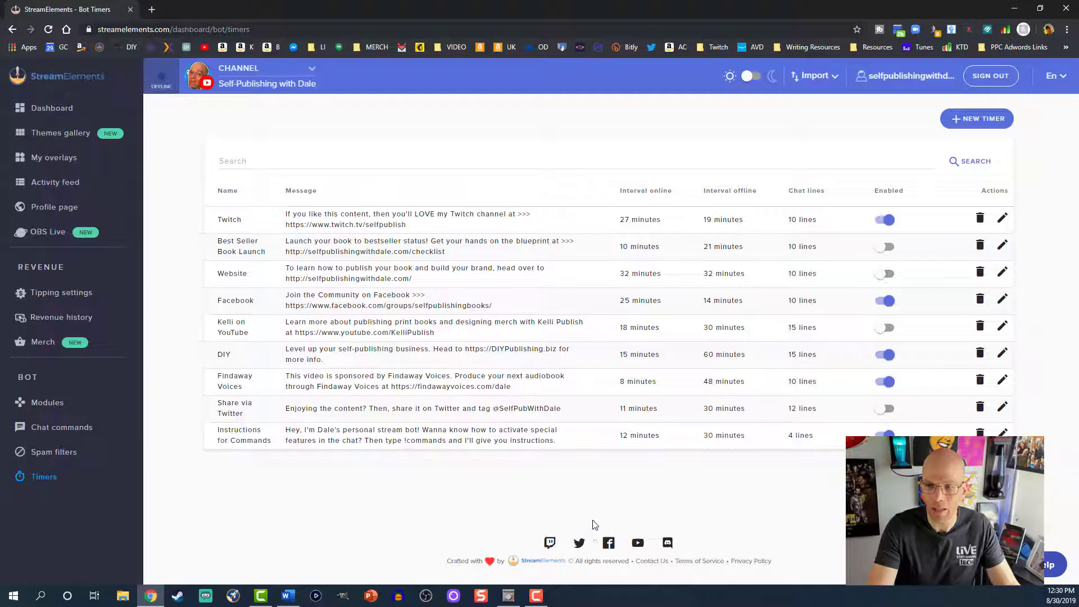
Read through the message and interval settings of the Instructions for Commands timer and submit it
left_click(1003, 433)
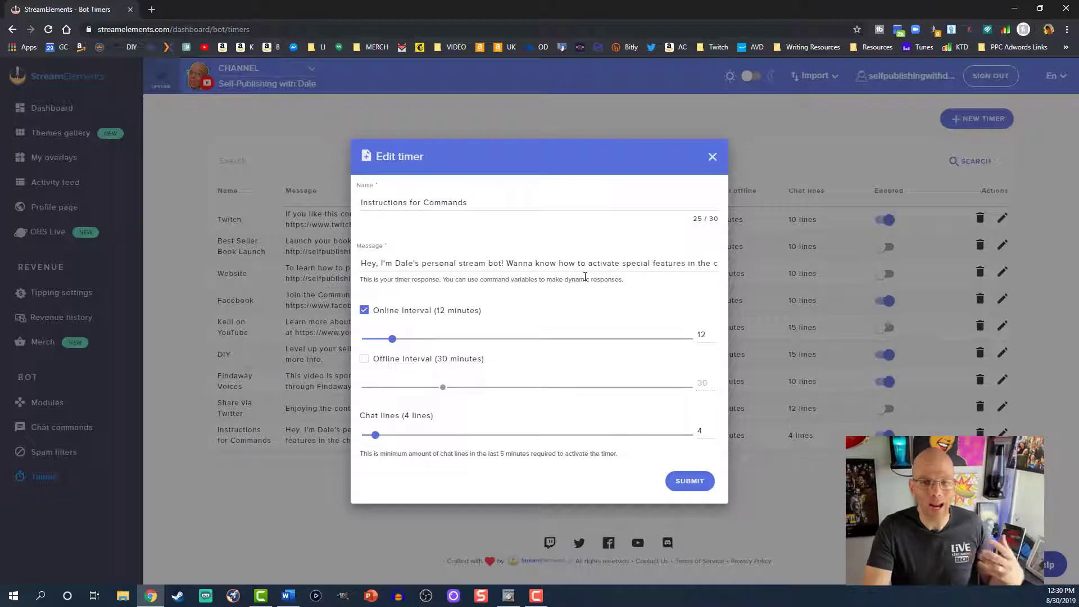
left_click(670, 267)
key("Right")
key("Right")
key("Right")
key("Right")
key("Right")
key("Right")
key("Right")
key("Right")
key("Right")
key("Right")
key("Right")
key("Right")
key("Right")
key("Right")
key("Right")
key("Right")
key("Right")
key("Right")
key("Right")
key("Right")
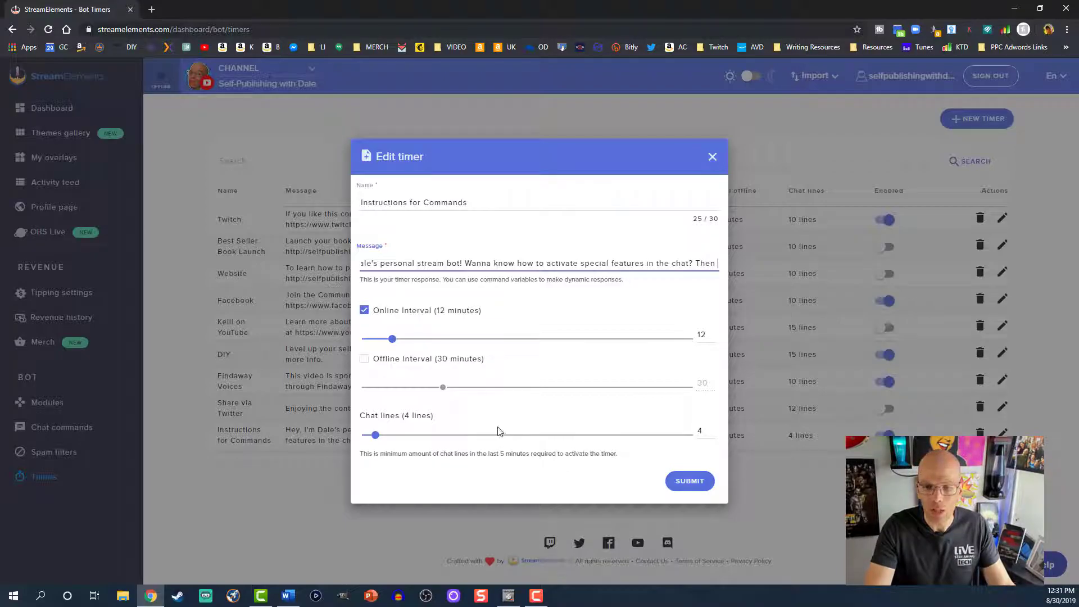
left_click(689, 483)
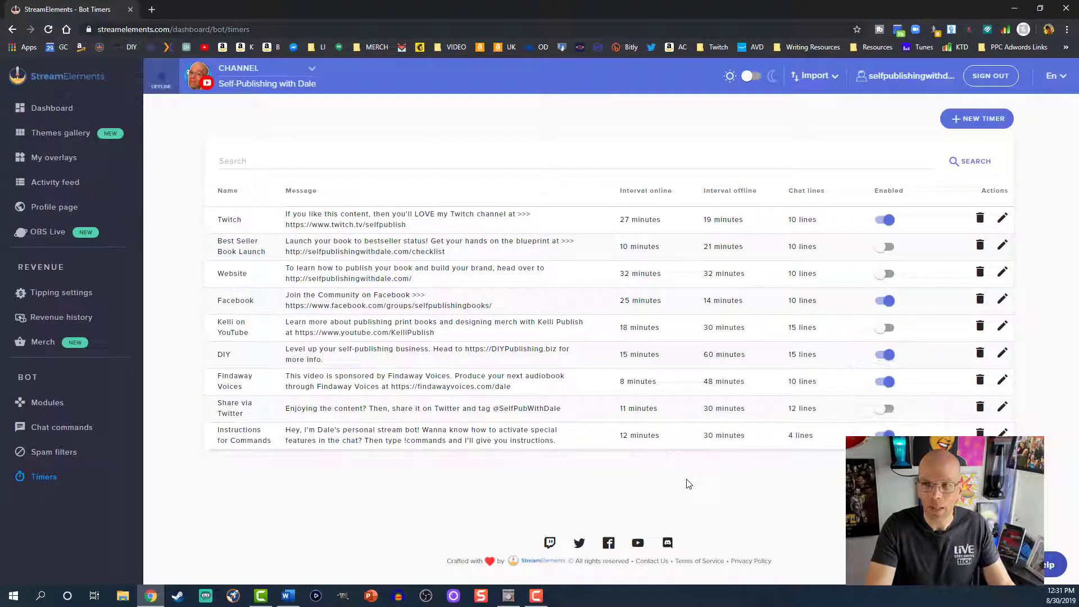
Start a new timer named LST with the message "Hey, Checkout;alkaelgknar'lk"
left_click(970, 118)
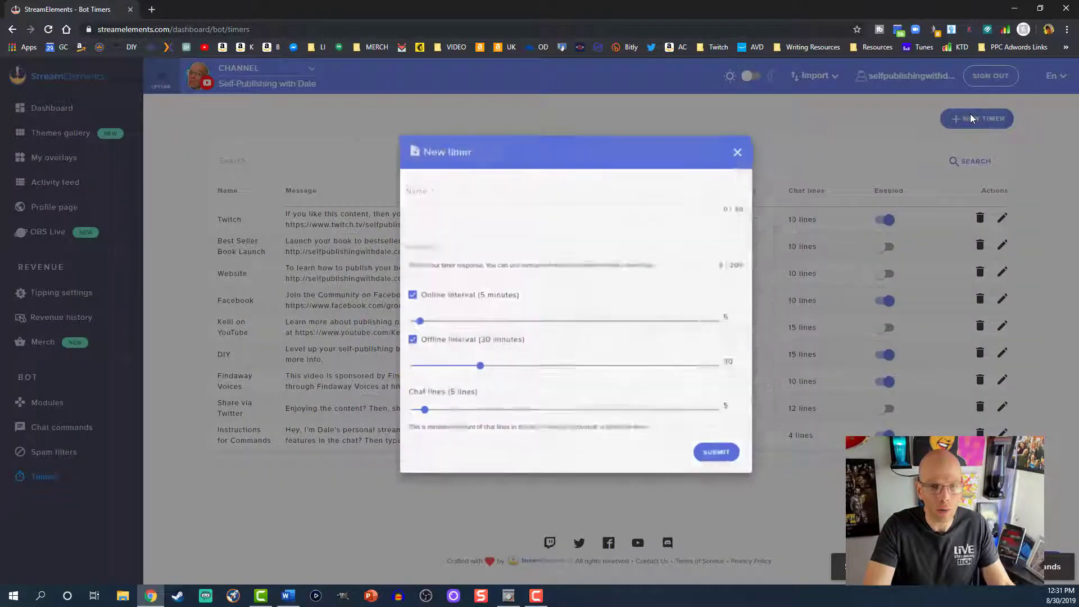
left_click(496, 269)
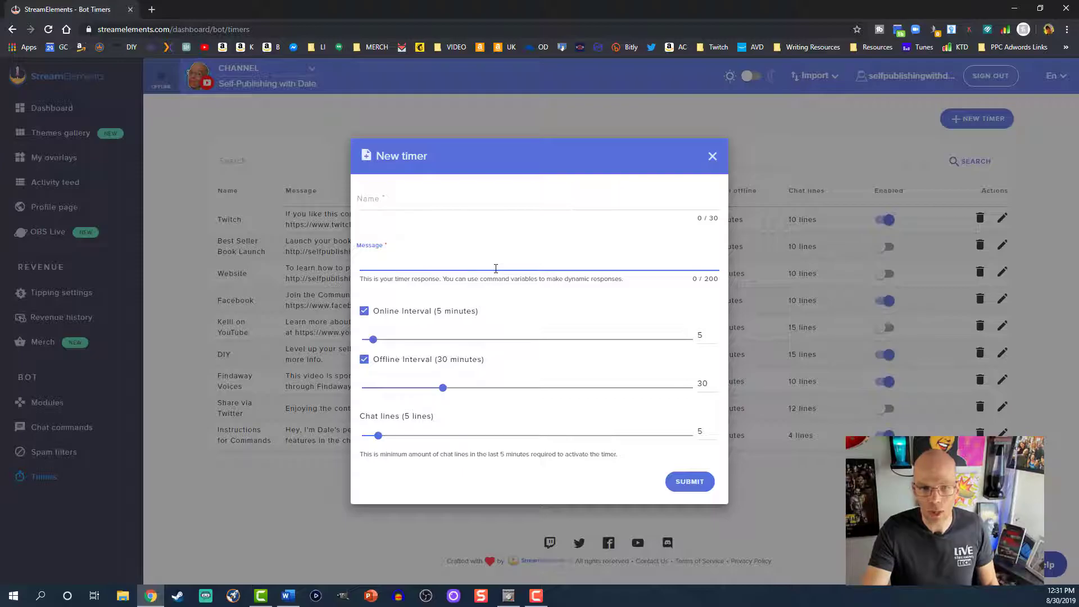
left_click(406, 204)
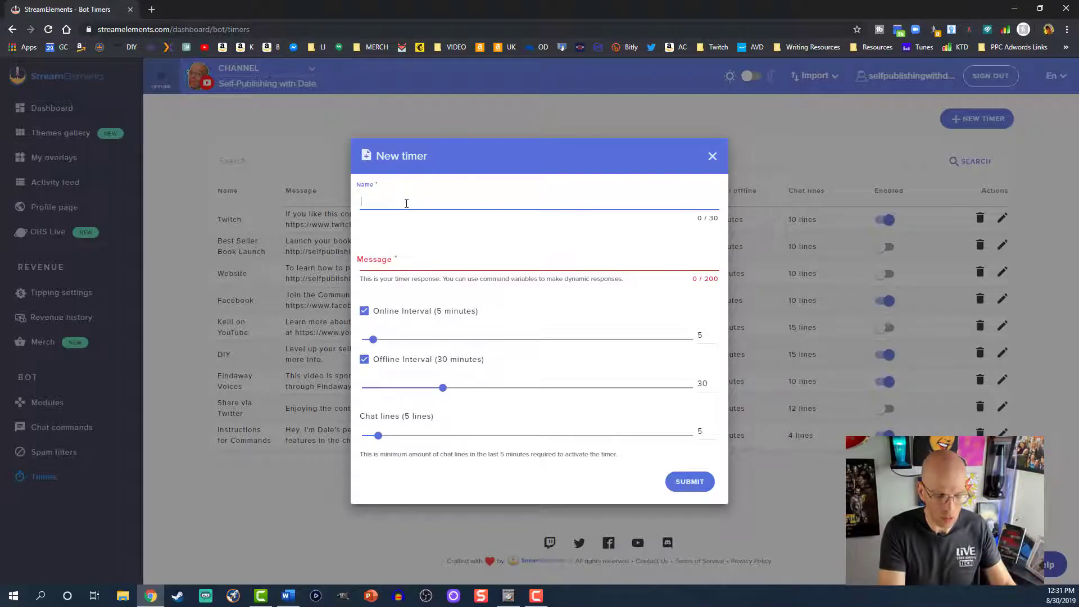
type("LST")
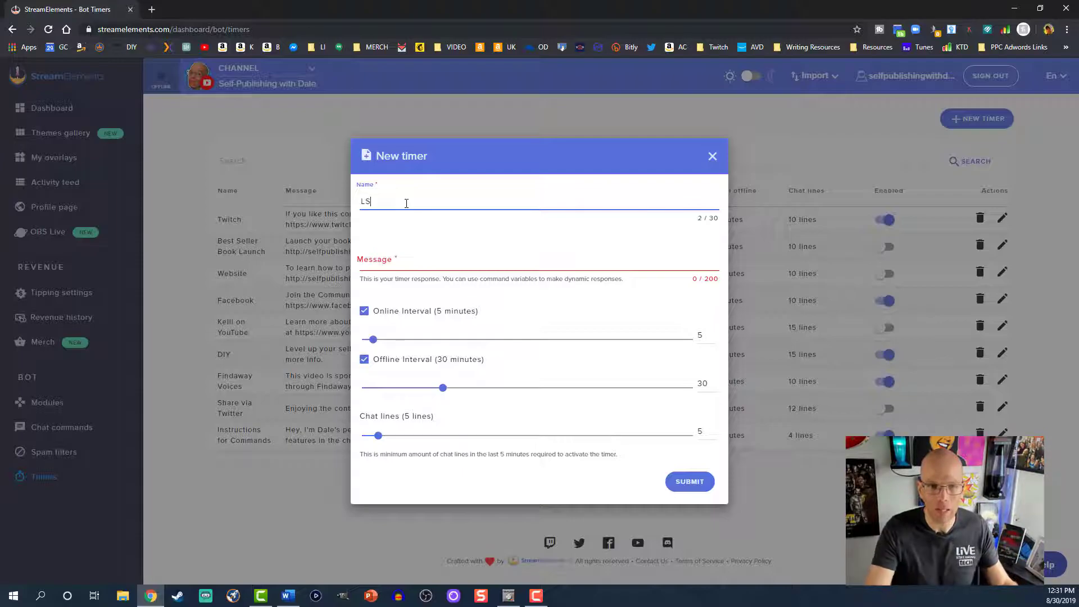
left_click(374, 265)
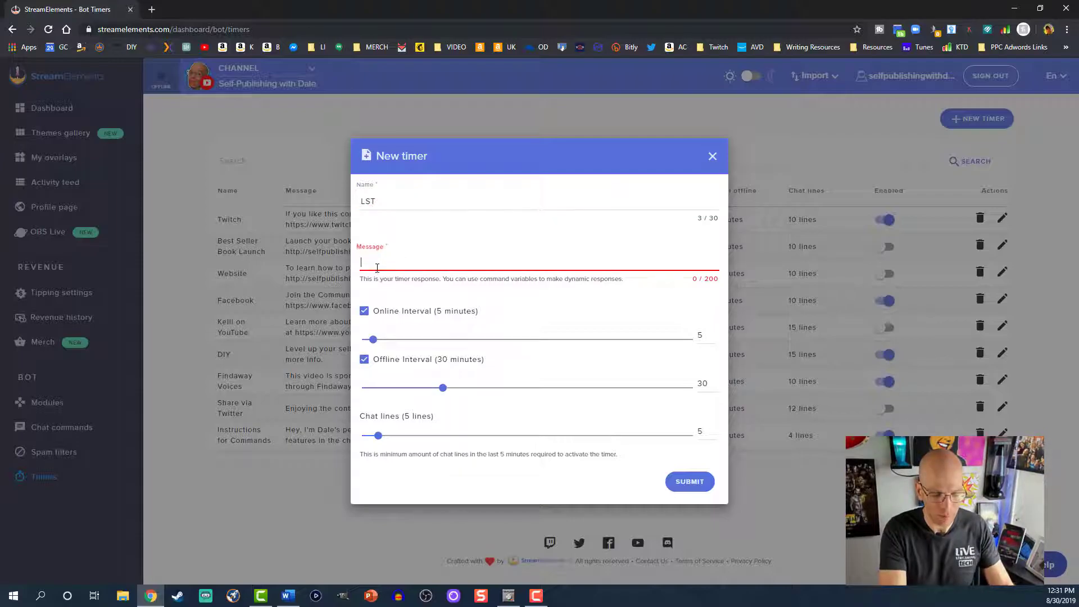
type("Hey, Ch")
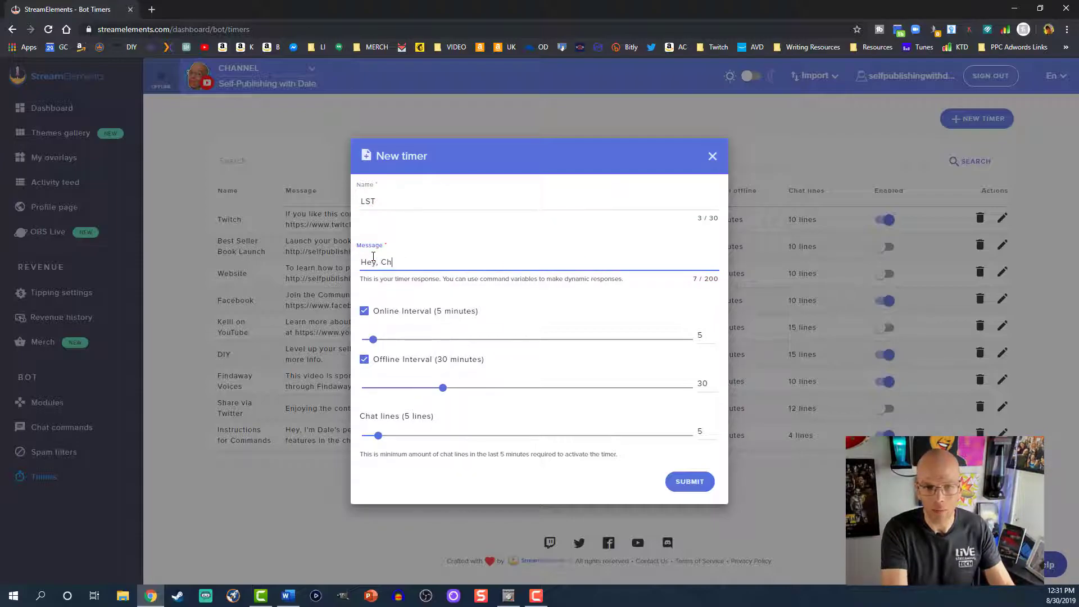
type("eckout;alkaelgknar'lk")
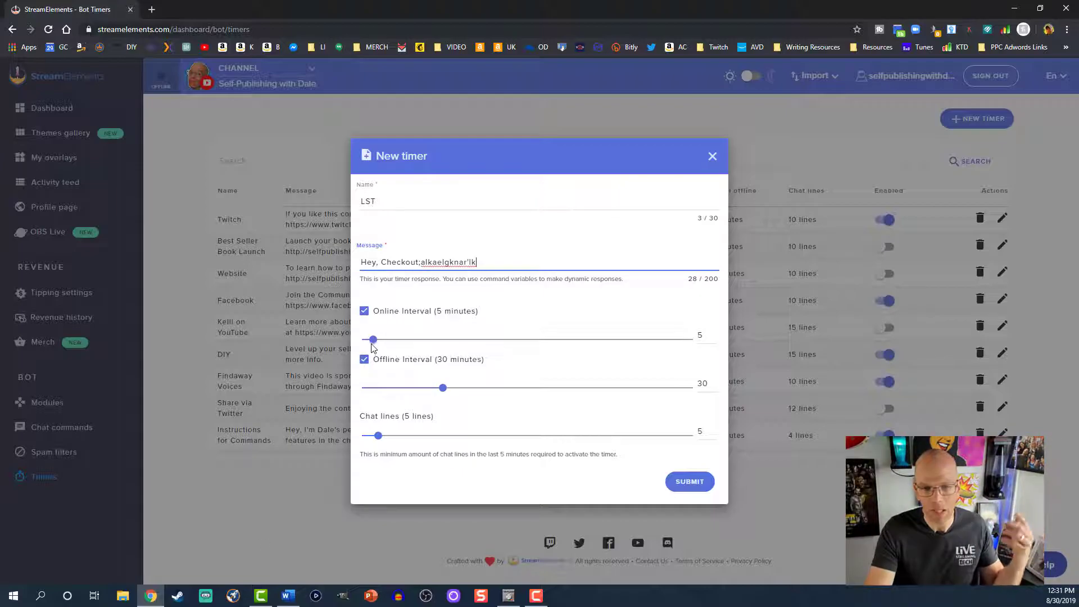
Disable the new timer's offline interval and set its minimum chat lines to 26
left_click(364, 359)
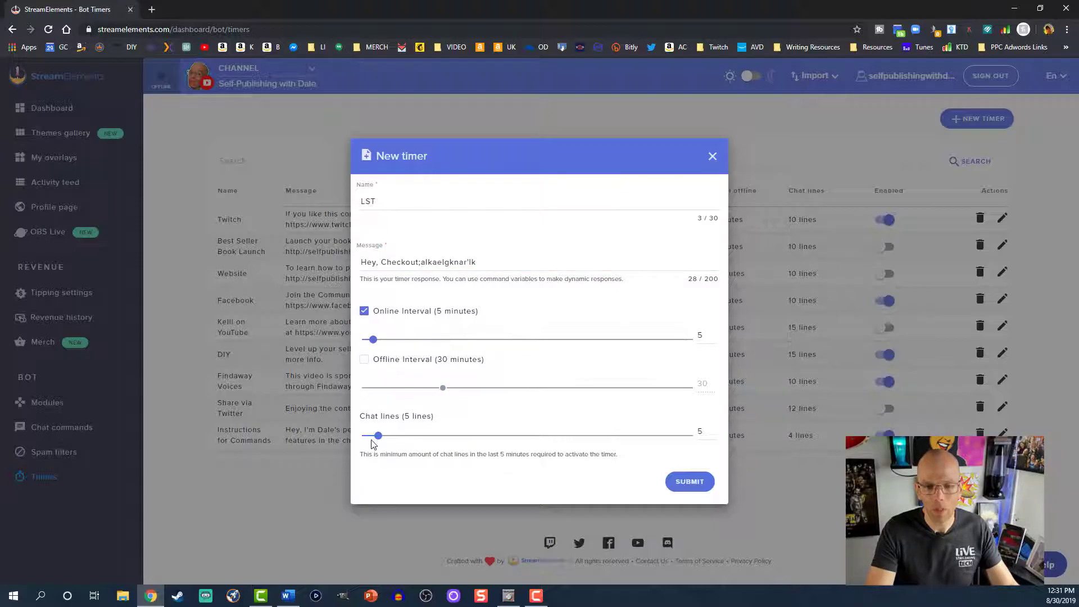
left_click_drag(379, 439, 448, 443)
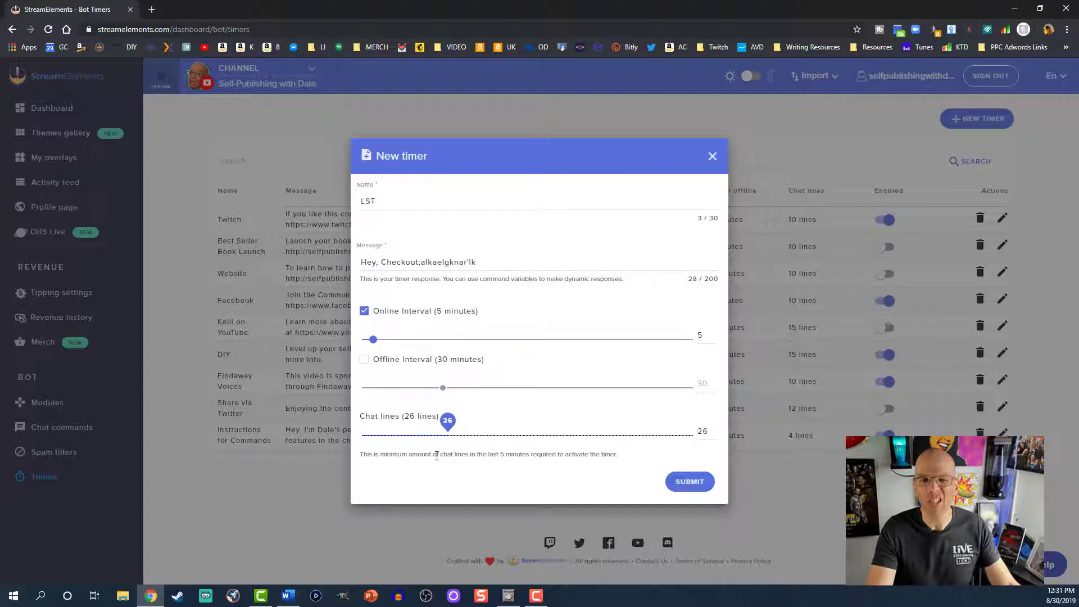